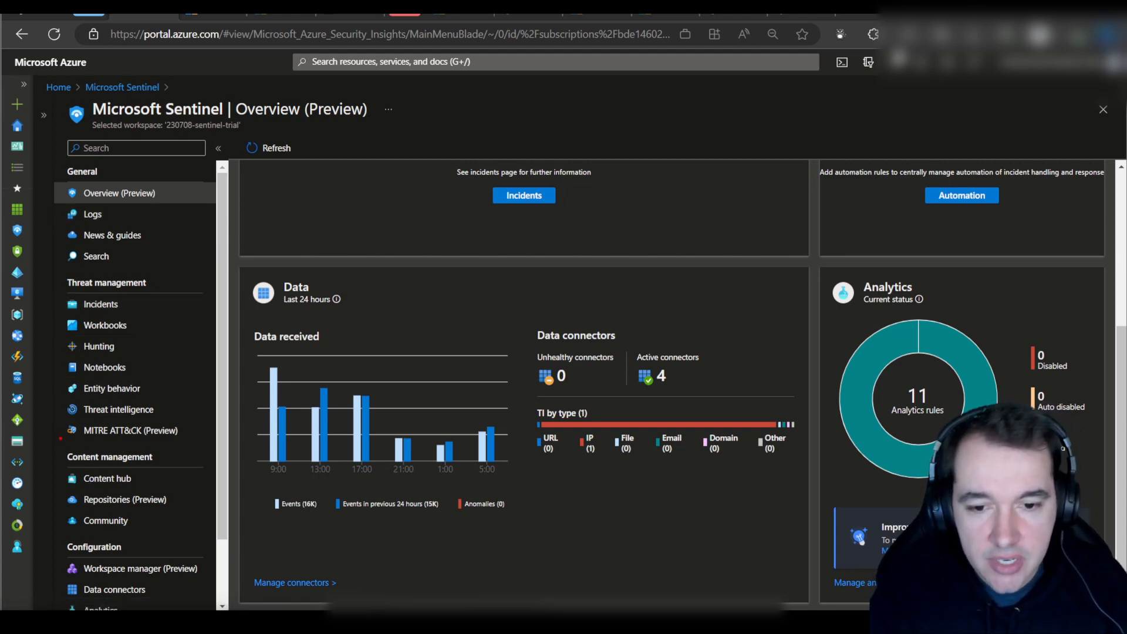
# Open the Sentinel Content hub and browse the list of available solutions
pyautogui.moveTo(61, 438); pyautogui.dragTo(215, 546)
pyautogui.press('Escape')
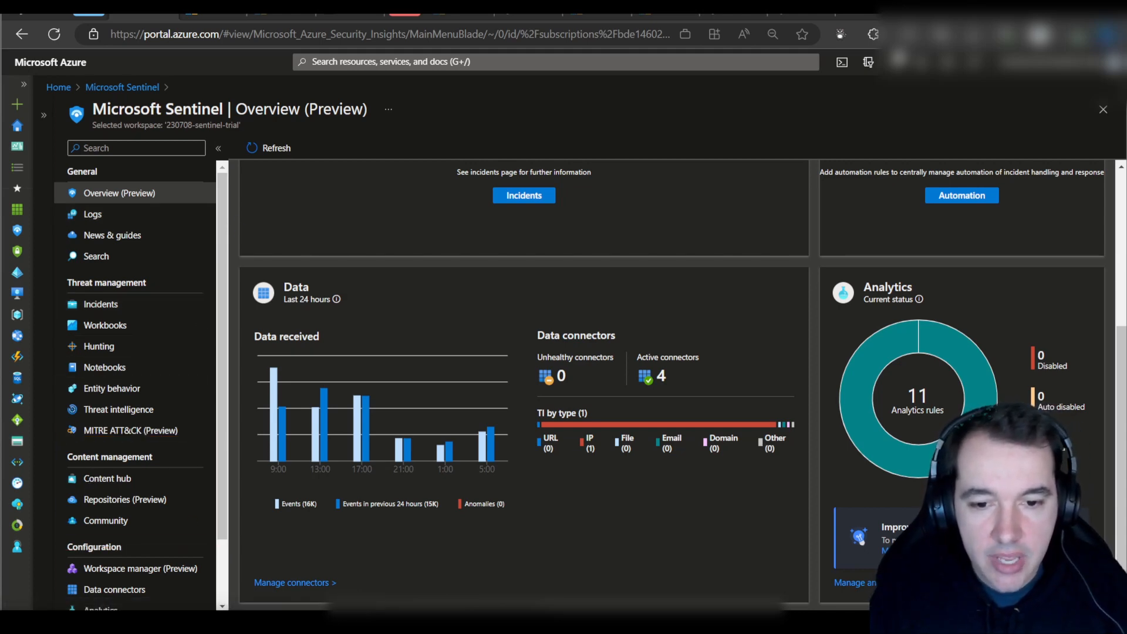
pyautogui.click(109, 480)
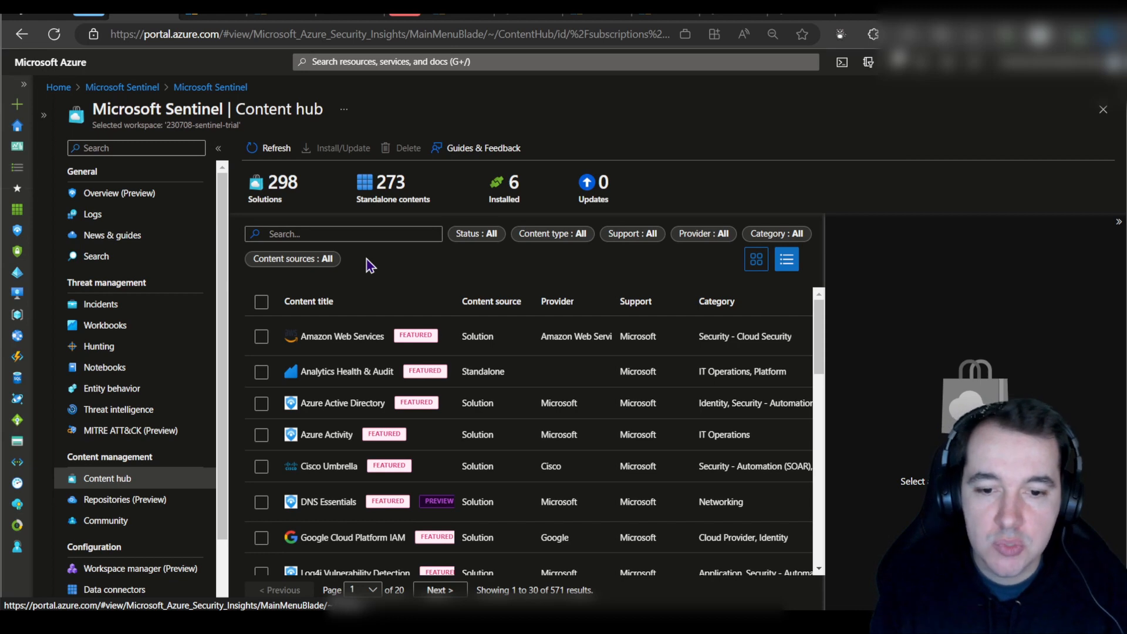
pyautogui.scroll(-1, 83, 478)
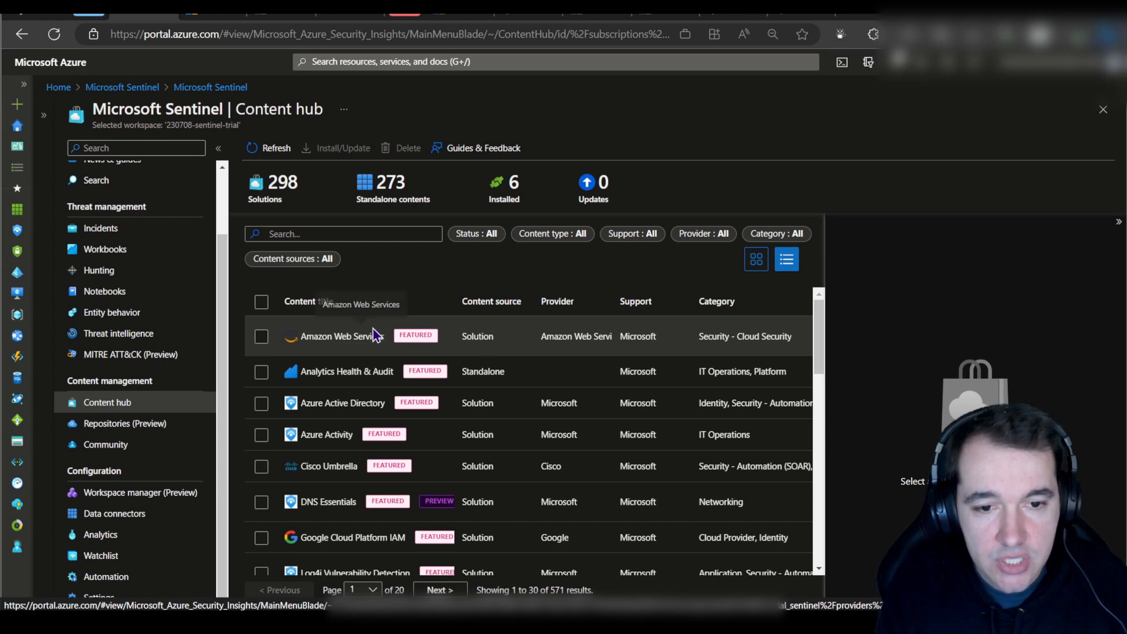
pyautogui.scroll(-1, 345, 411)
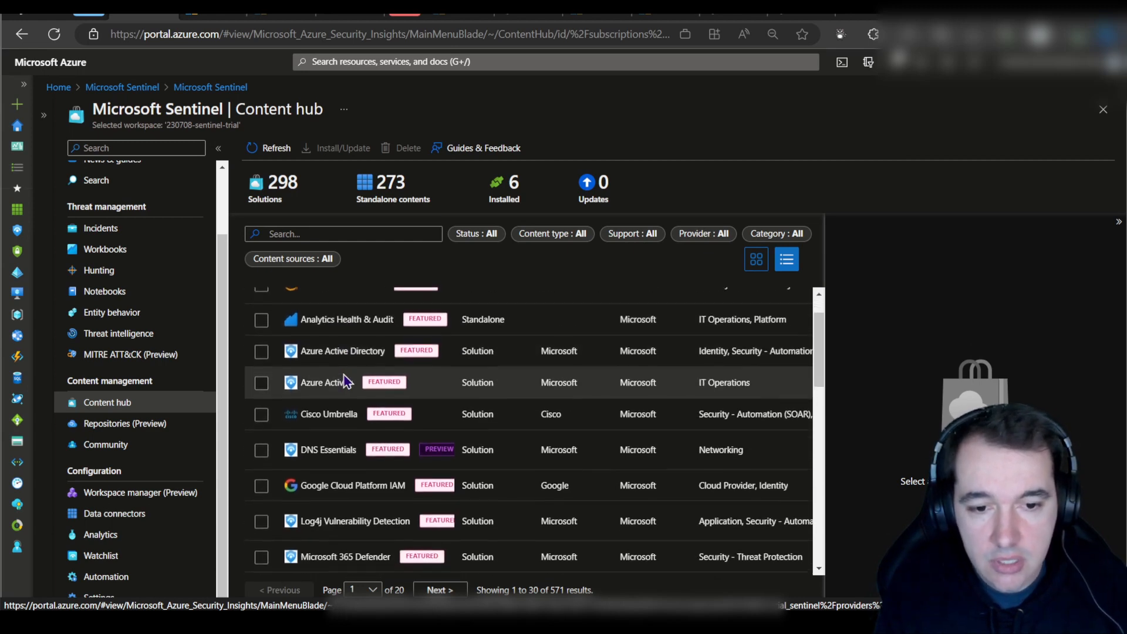
pyautogui.scroll(-3, 347, 381)
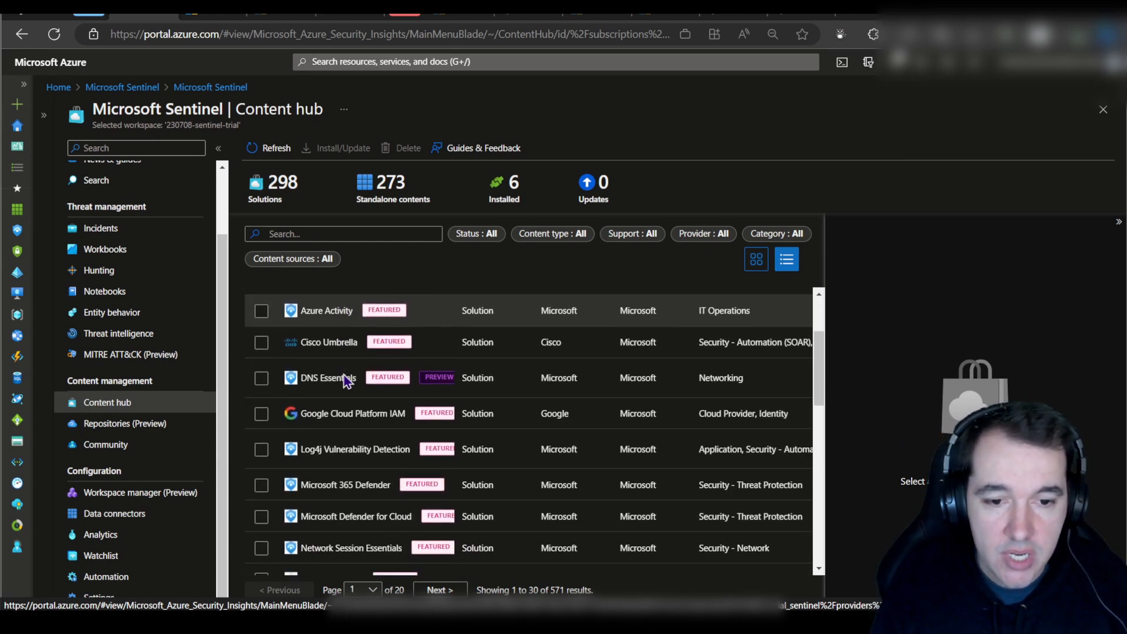
pyautogui.scroll(-2, 343, 376)
pyautogui.scroll(6, 343, 375)
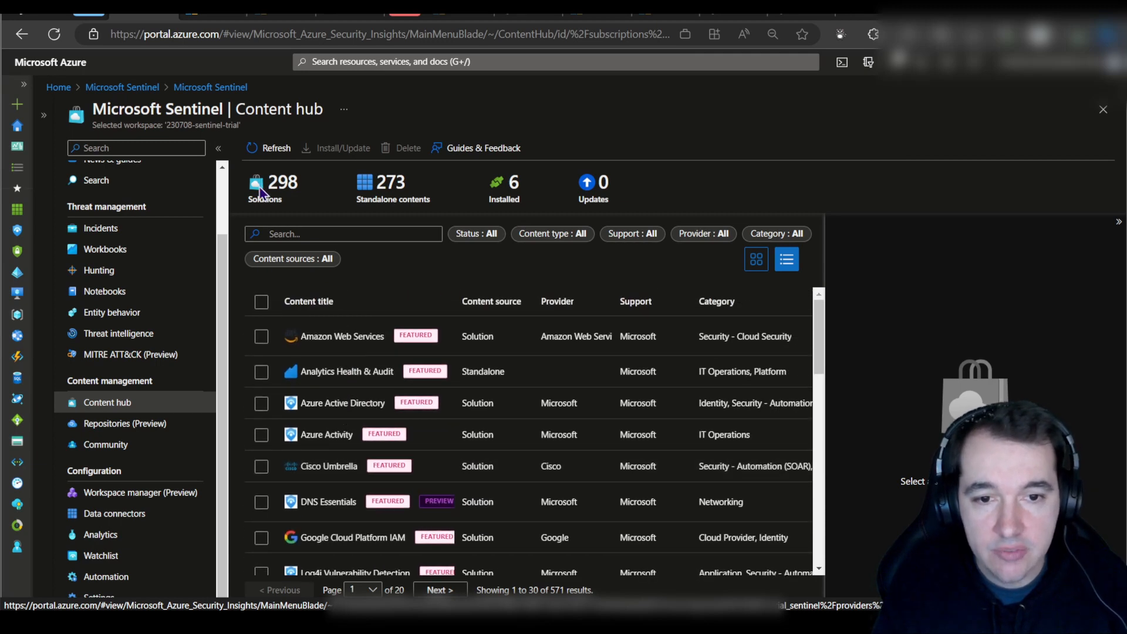
# Search the Content hub for "cloudflare" and select the non-deprecated Cloudflare solution to show its details
pyautogui.click(327, 234)
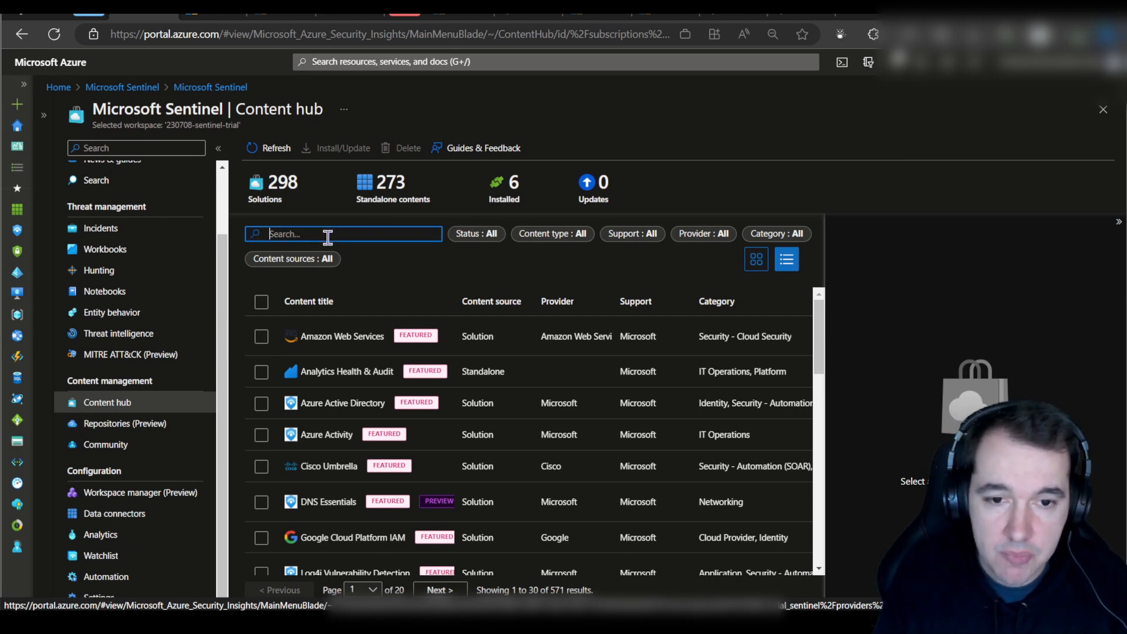
pyautogui.write('cloudflare')
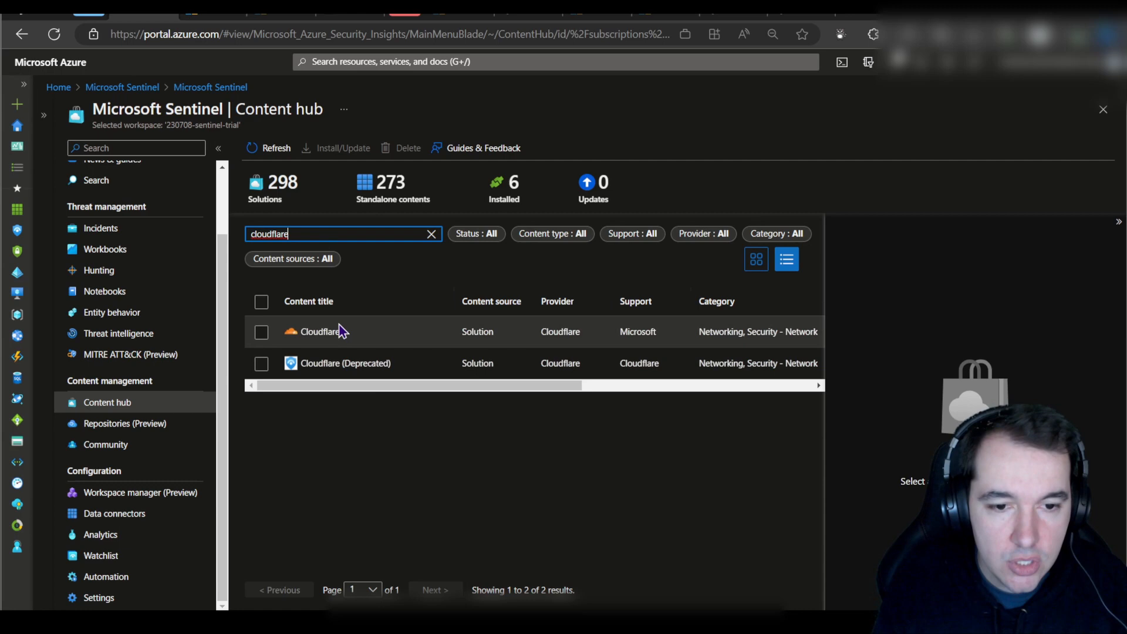
pyautogui.click(369, 344)
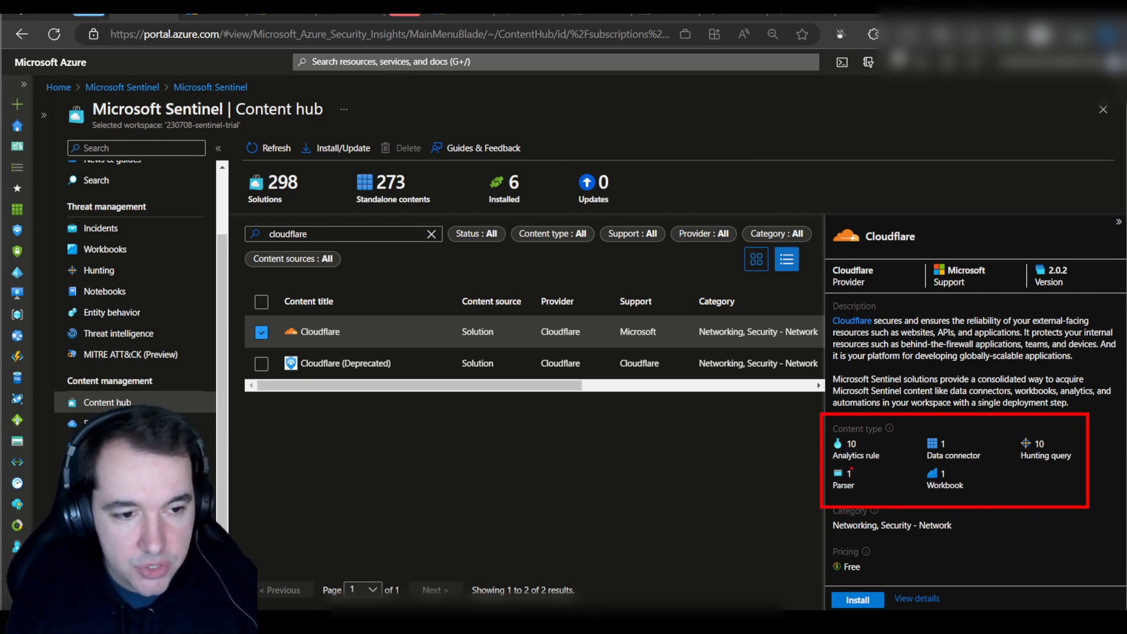
pyautogui.moveTo(824, 436)
pyautogui.mouseDown()
pyautogui.moveTo(893, 451)
pyautogui.moveTo(844, 427)
pyautogui.mouseUp()
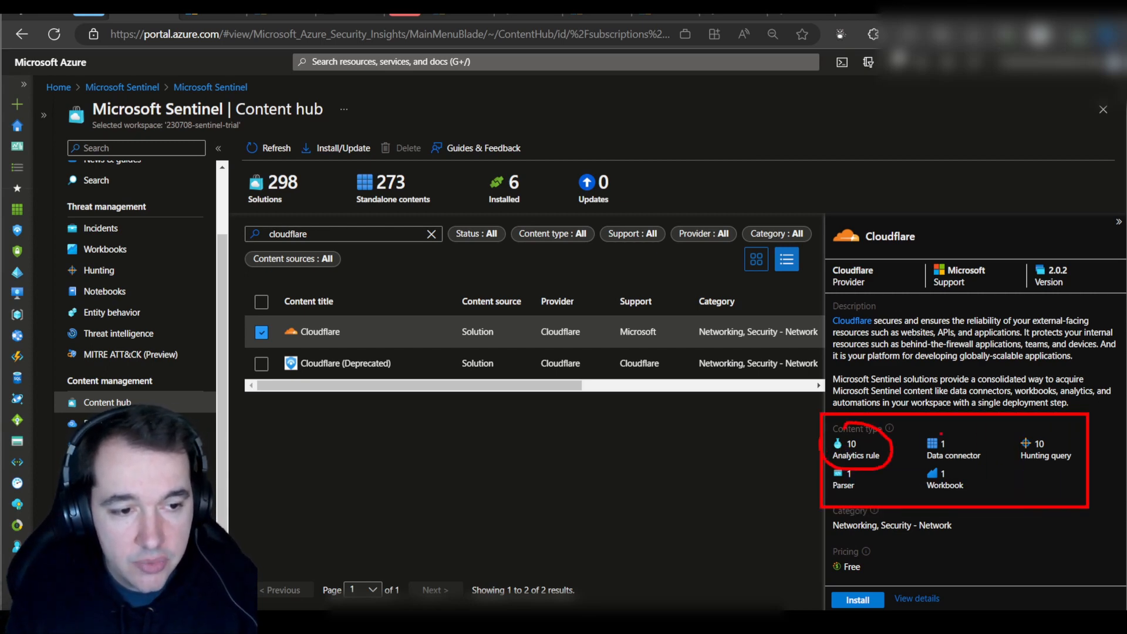
pyautogui.moveTo(921, 426)
pyautogui.mouseDown()
pyautogui.moveTo(1004, 455)
pyautogui.moveTo(988, 438)
pyautogui.mouseUp()
pyautogui.moveTo(918, 462)
pyautogui.mouseDown()
pyautogui.moveTo(896, 482)
pyautogui.moveTo(979, 473)
pyautogui.mouseUp()
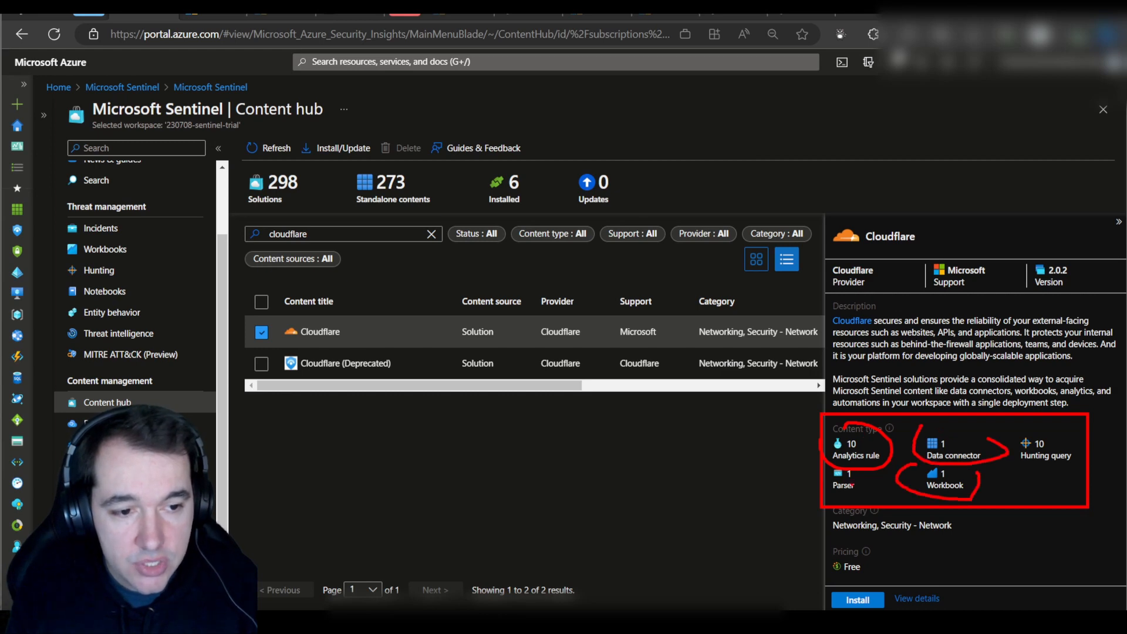
pyautogui.moveTo(832, 464)
pyautogui.mouseDown()
pyautogui.moveTo(858, 500)
pyautogui.moveTo(835, 466)
pyautogui.mouseUp()
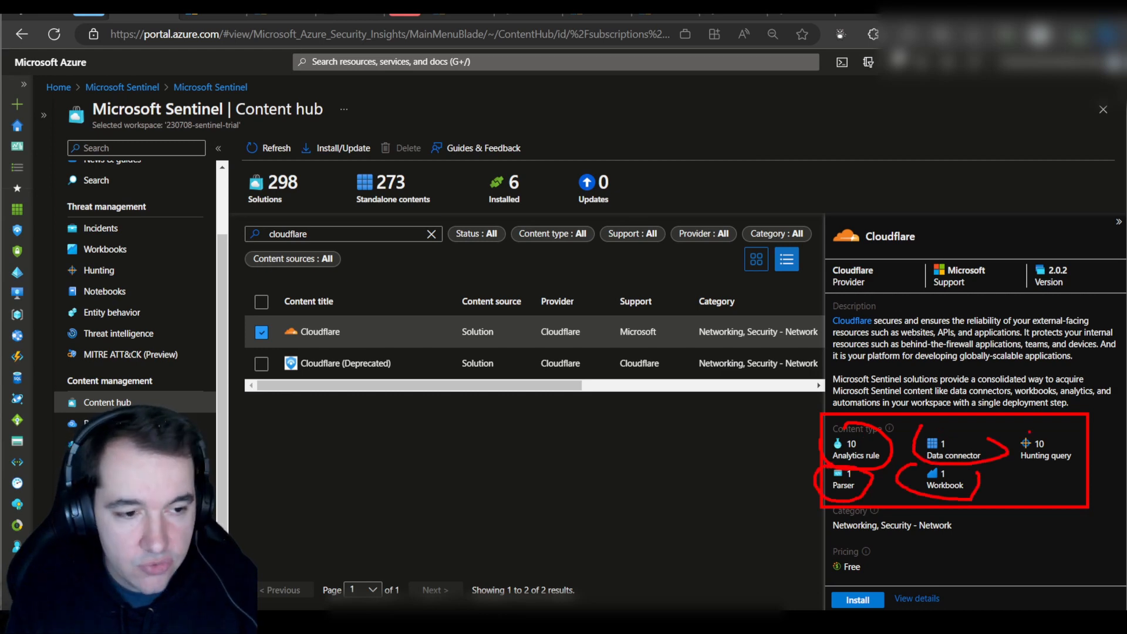
pyautogui.moveTo(1021, 430)
pyautogui.mouseDown()
pyautogui.moveTo(1047, 478)
pyautogui.moveTo(1018, 424)
pyautogui.moveTo(991, 439)
pyautogui.mouseUp()
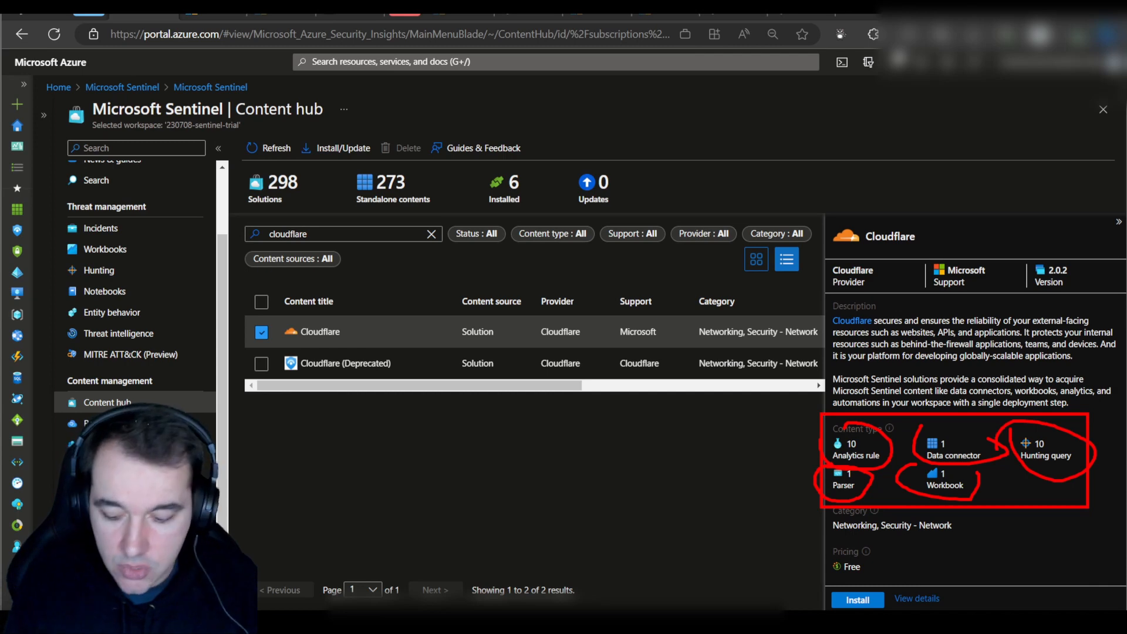
pyautogui.press('Escape')
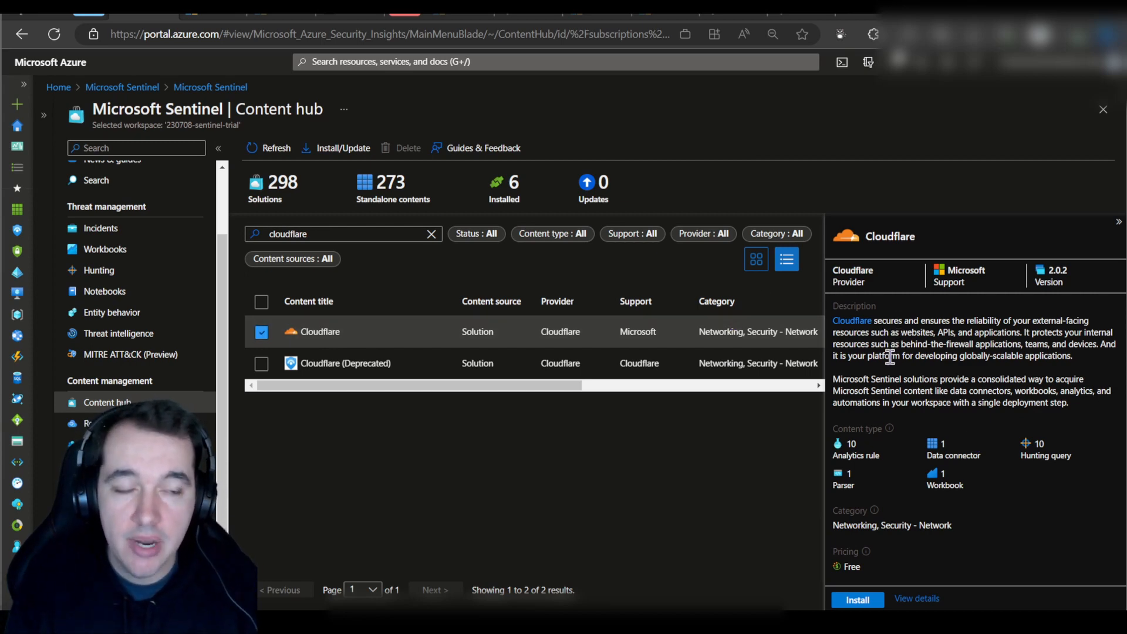
# Install the Cloudflare solution and open its content management page
pyautogui.click(855, 600)
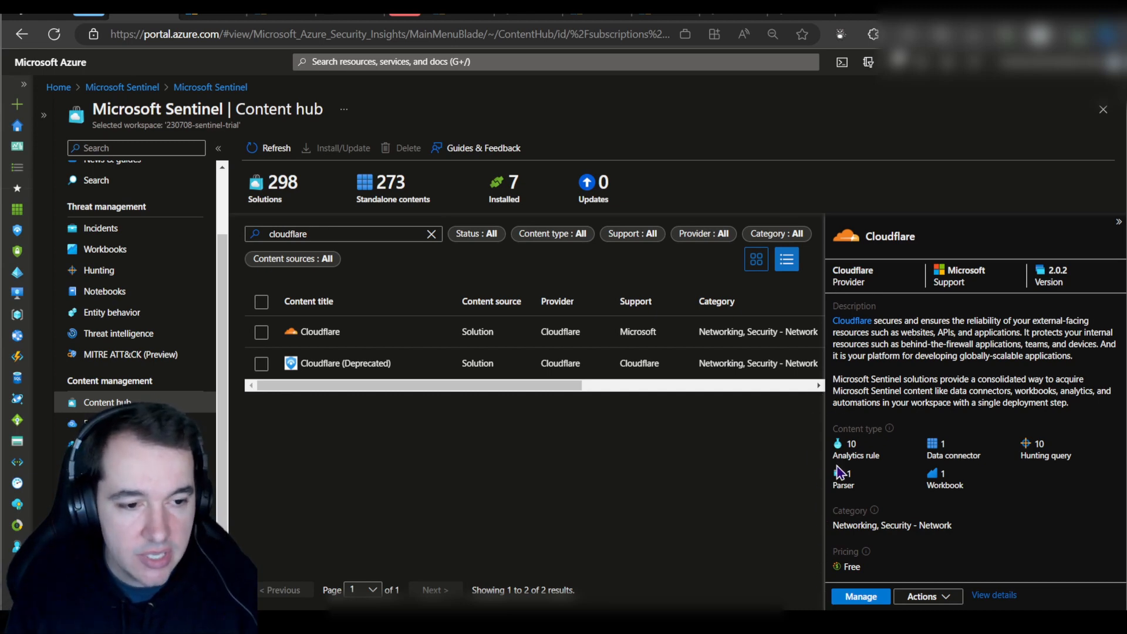
pyautogui.click(860, 597)
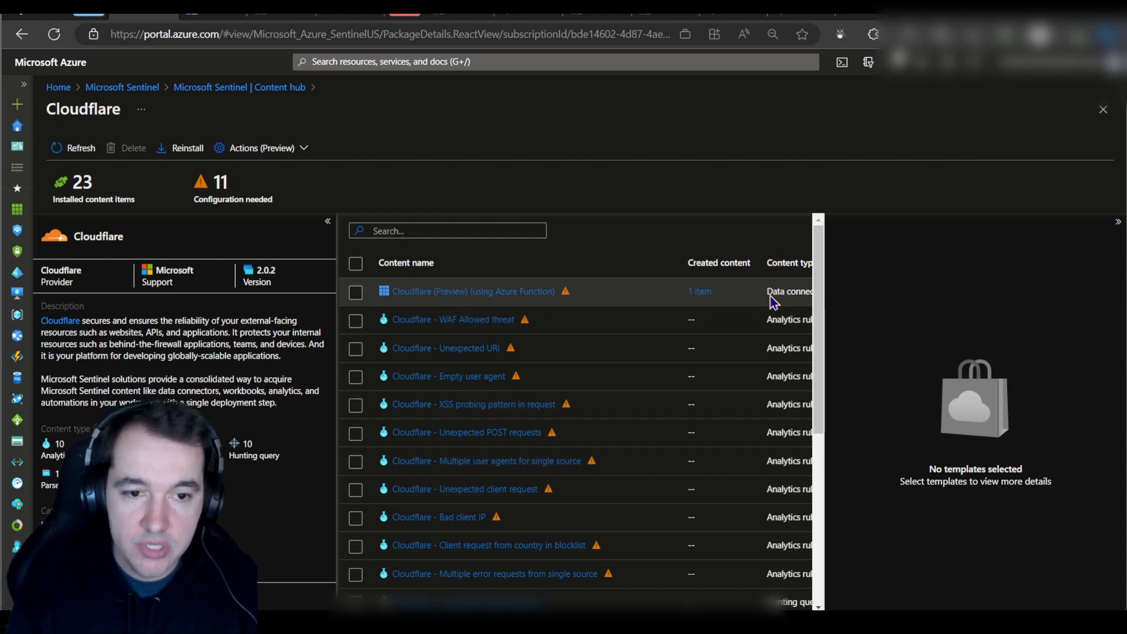
# Examine the Cloudflare data connector's details and the solution's analytics rules, hunting queries, parser and workbook, and return to the Content hub
pyautogui.click(356, 294)
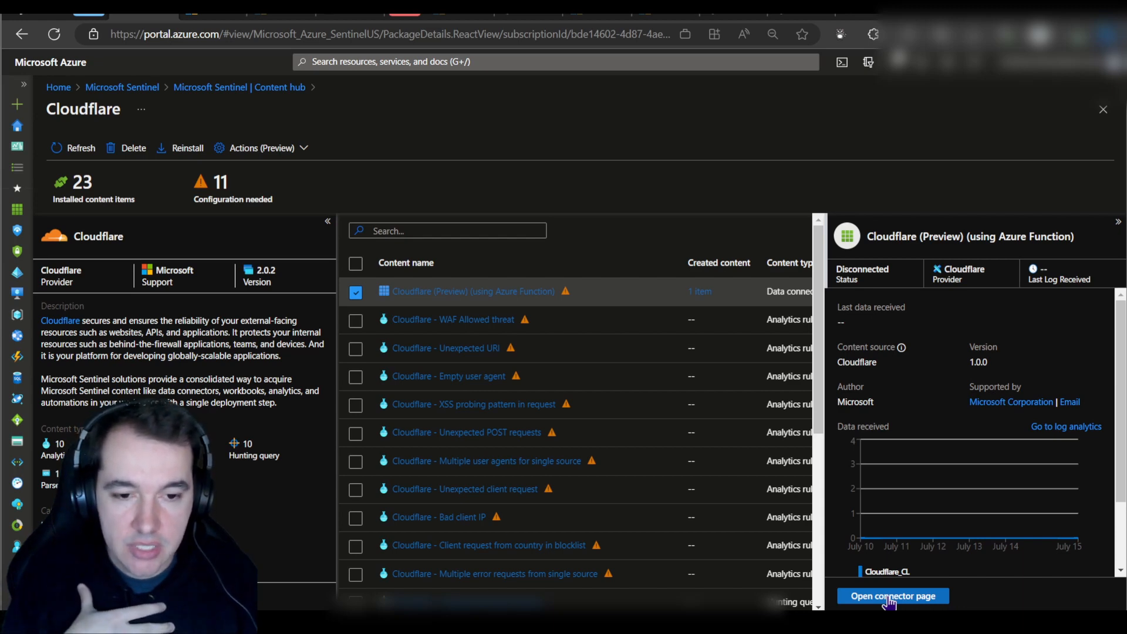
pyautogui.click(356, 292)
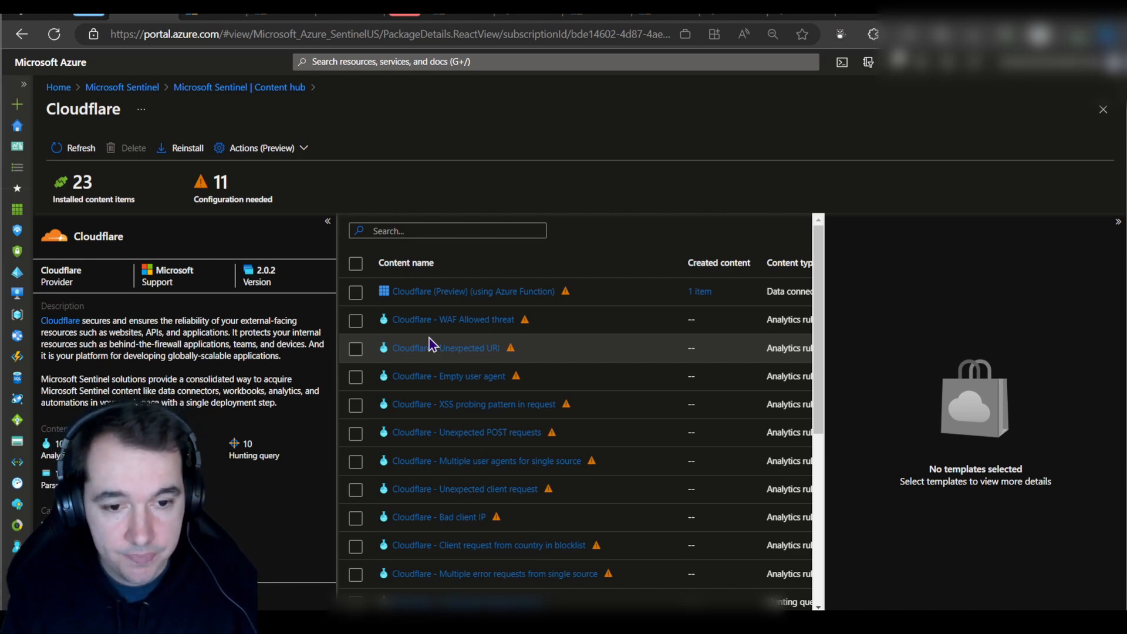
pyautogui.scroll(-5, 427, 353)
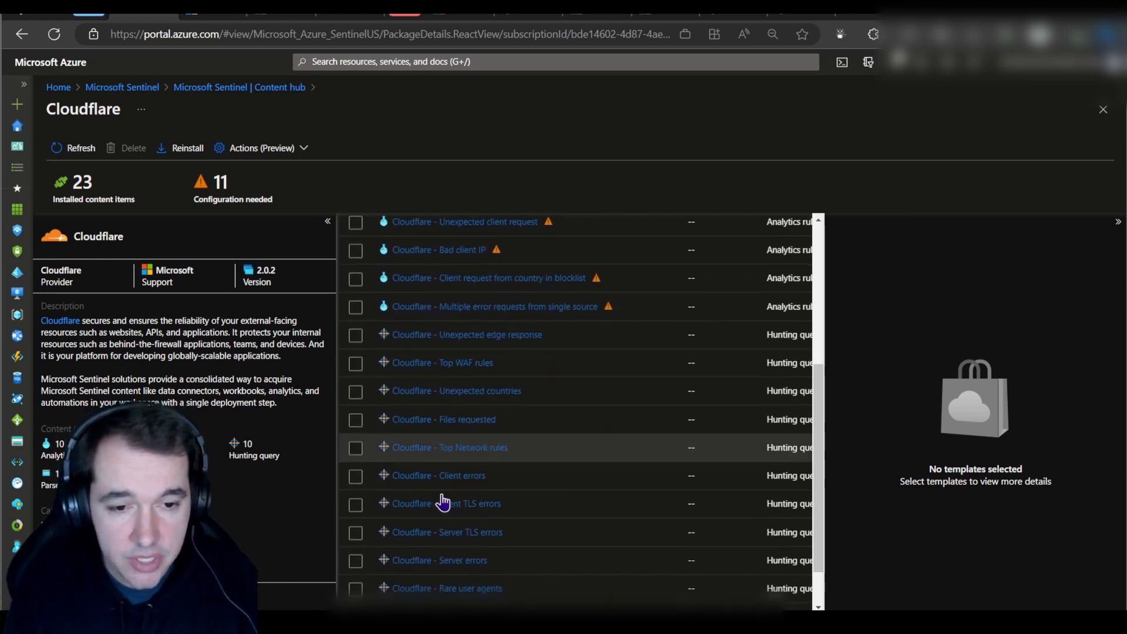
pyautogui.scroll(-2, 432, 360)
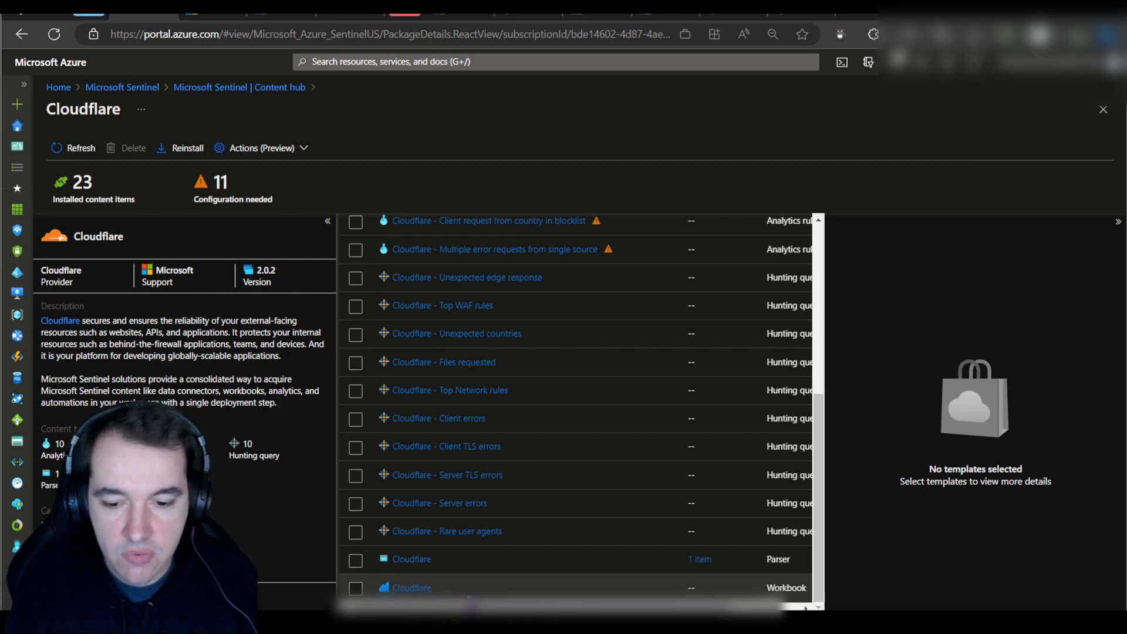
pyautogui.click(1102, 110)
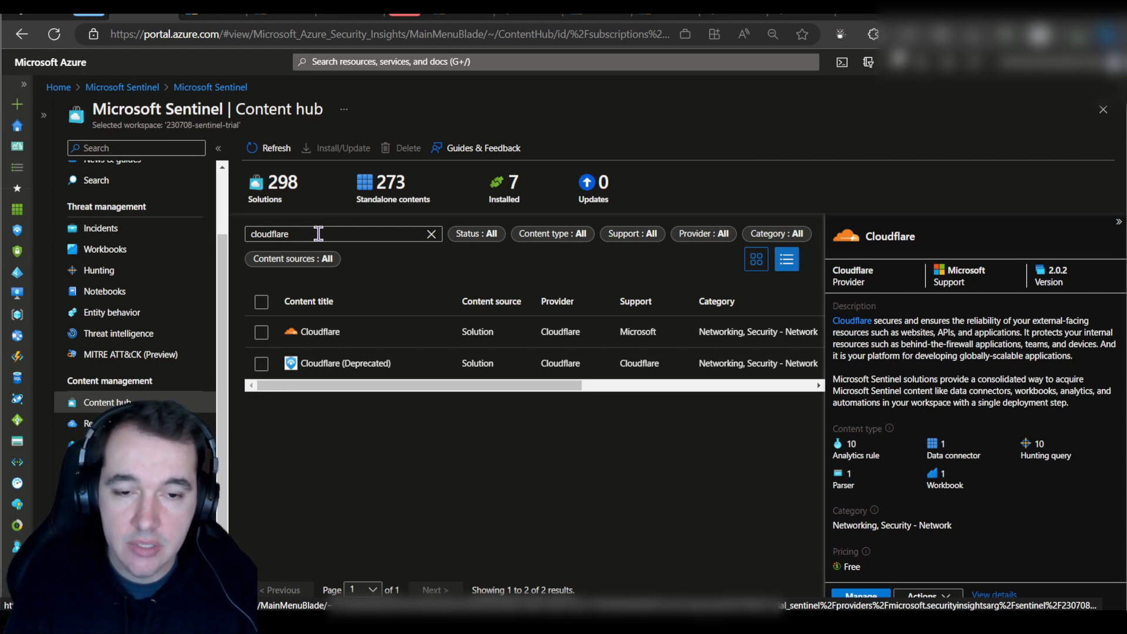
# Search the Content hub for "azure", select the Azure Active Directory solution and install it
pyautogui.click(318, 233)
pyautogui.doubleClick(318, 234)
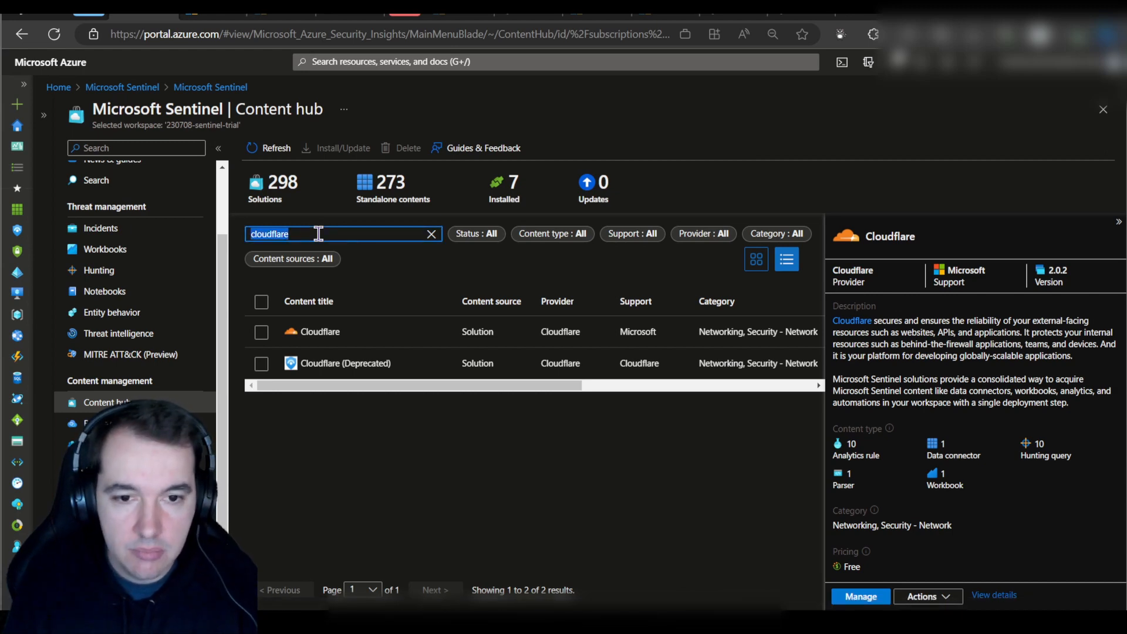
pyautogui.write('cffice')
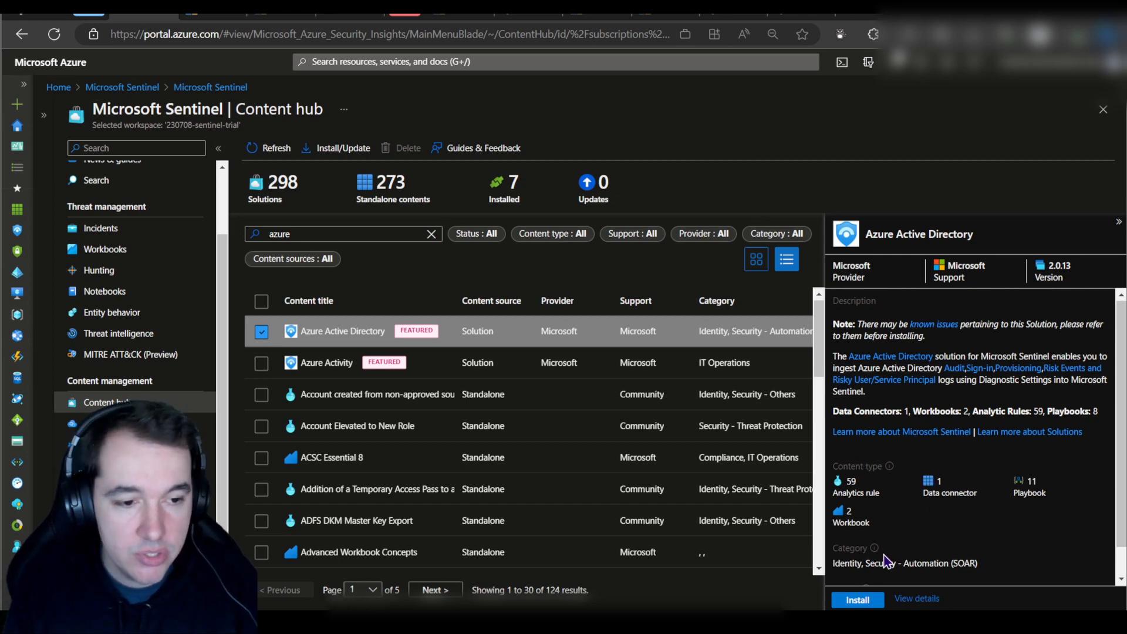
pyautogui.scroll(-1, 892, 543)
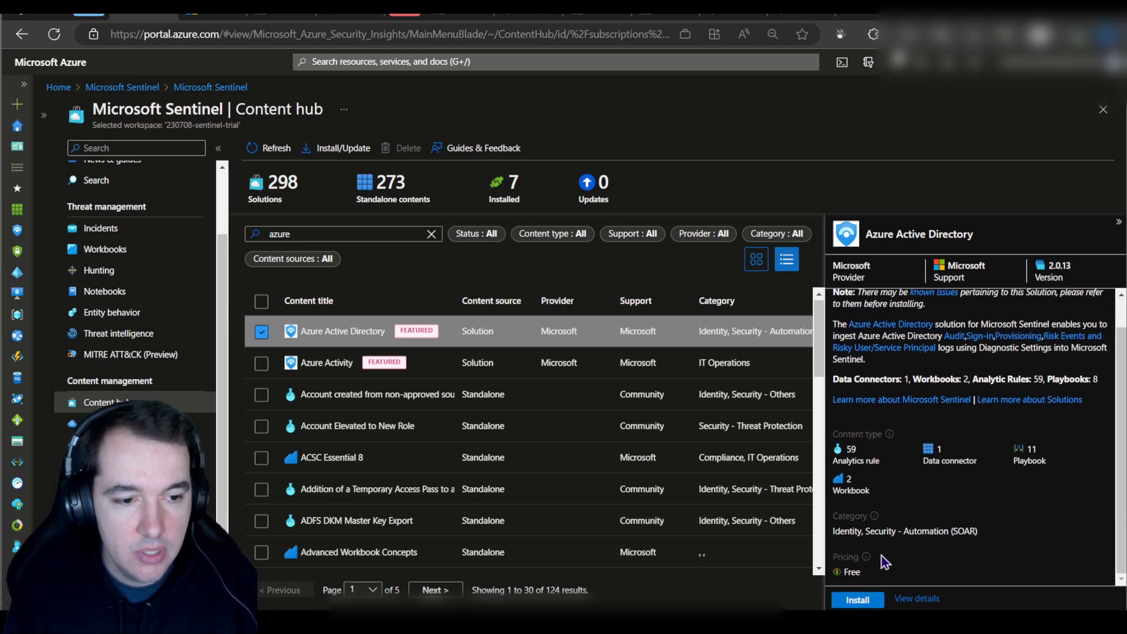
pyautogui.click(858, 600)
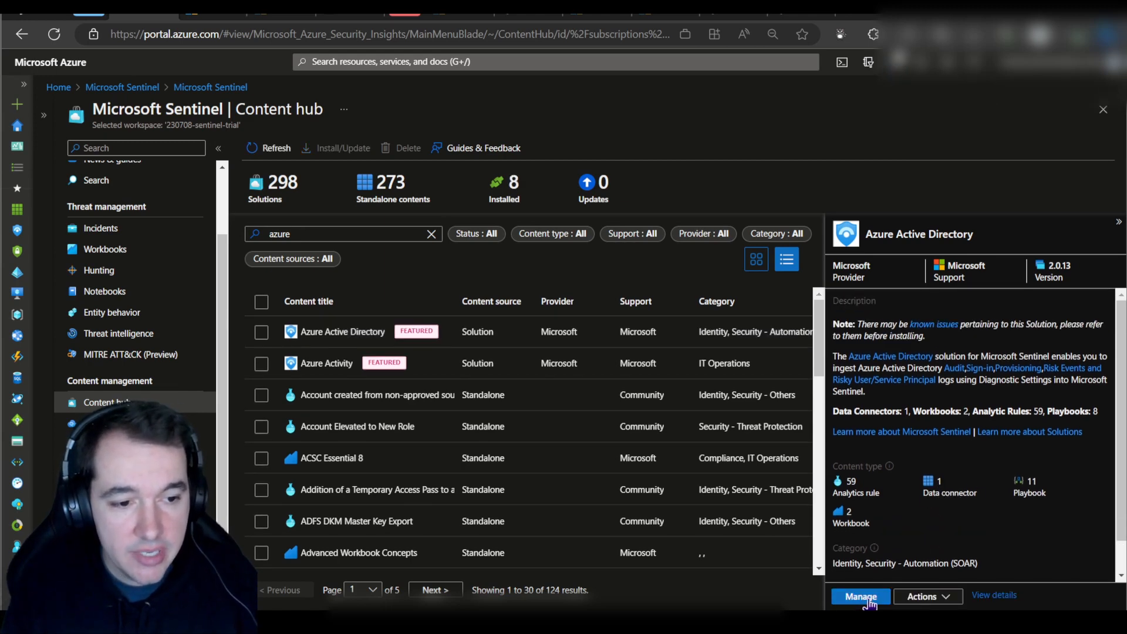
# Open the connector page of the Azure Active Directory data connector from the installed solution's content items
pyautogui.click(863, 597)
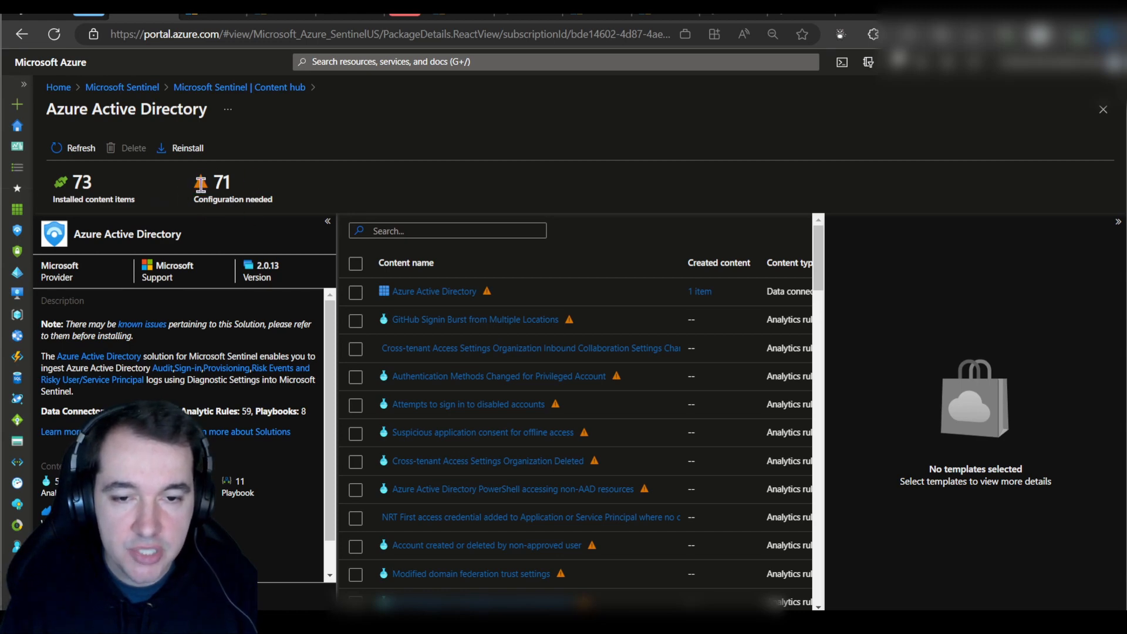
pyautogui.click(355, 292)
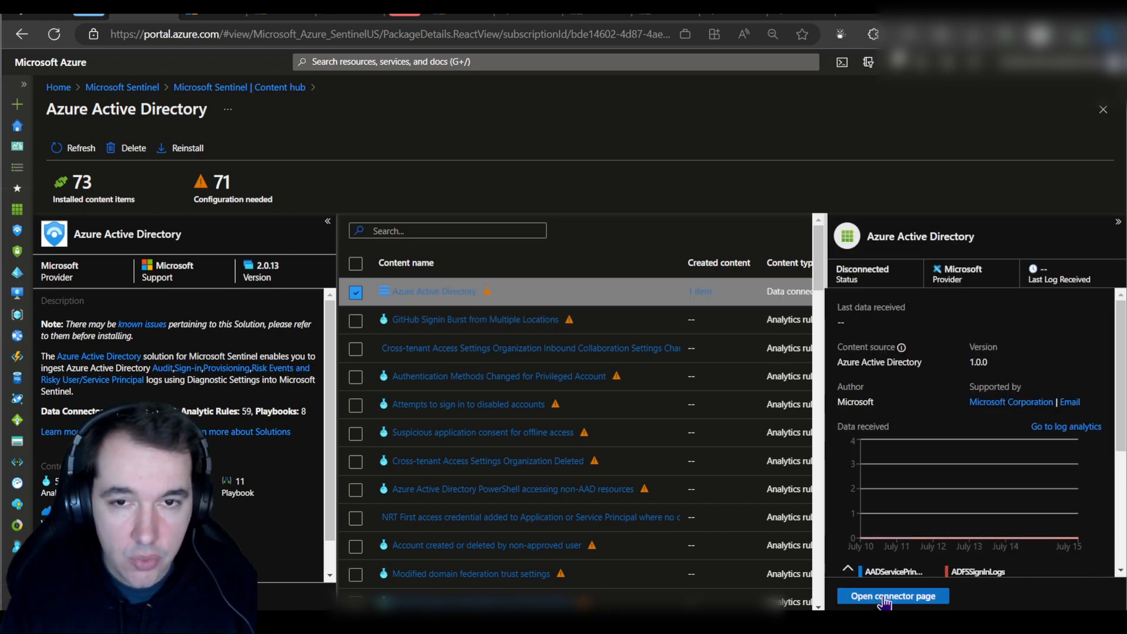
pyautogui.click(884, 597)
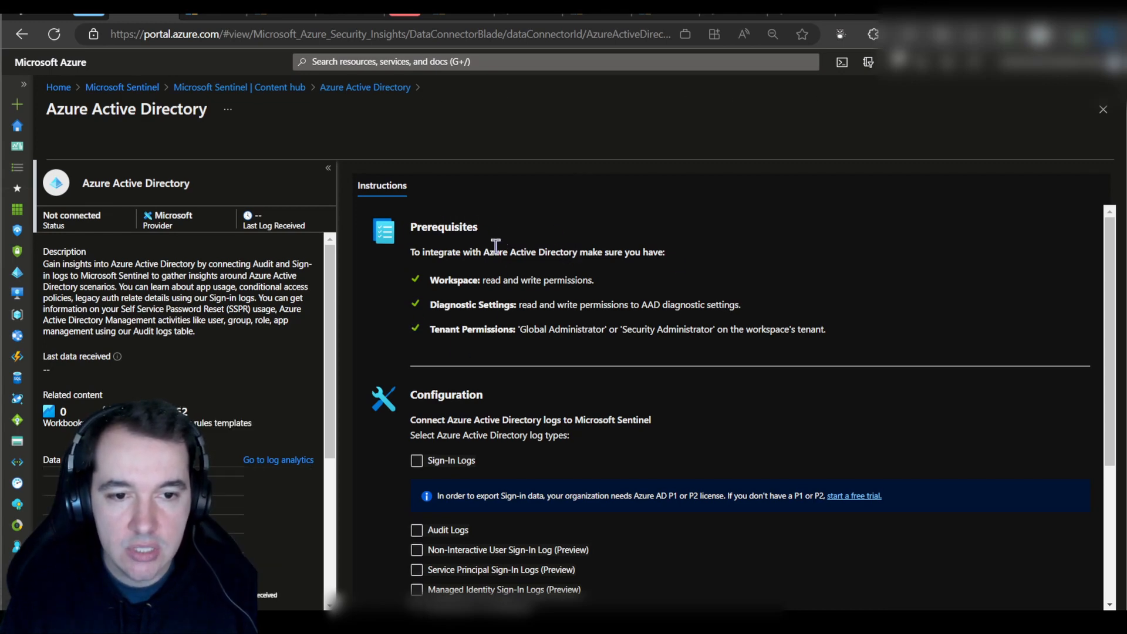
# Review the Azure Active Directory connector's prerequisites, including diagnostic settings and tenant permissions
pyautogui.scroll(-2, 485, 289)
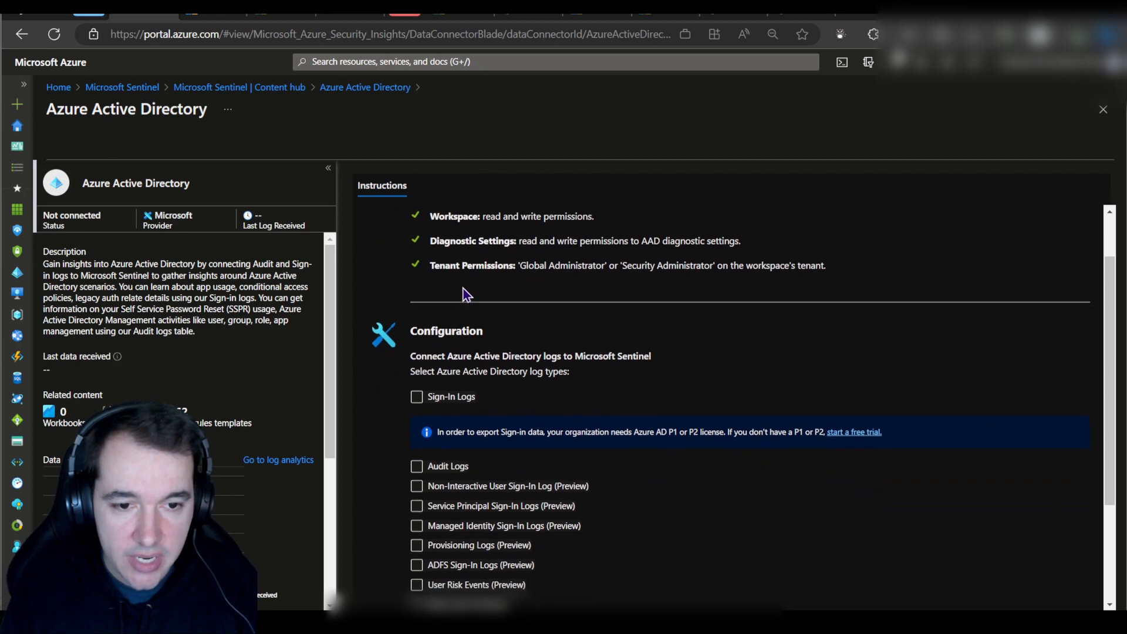
pyautogui.scroll(2, 423, 315)
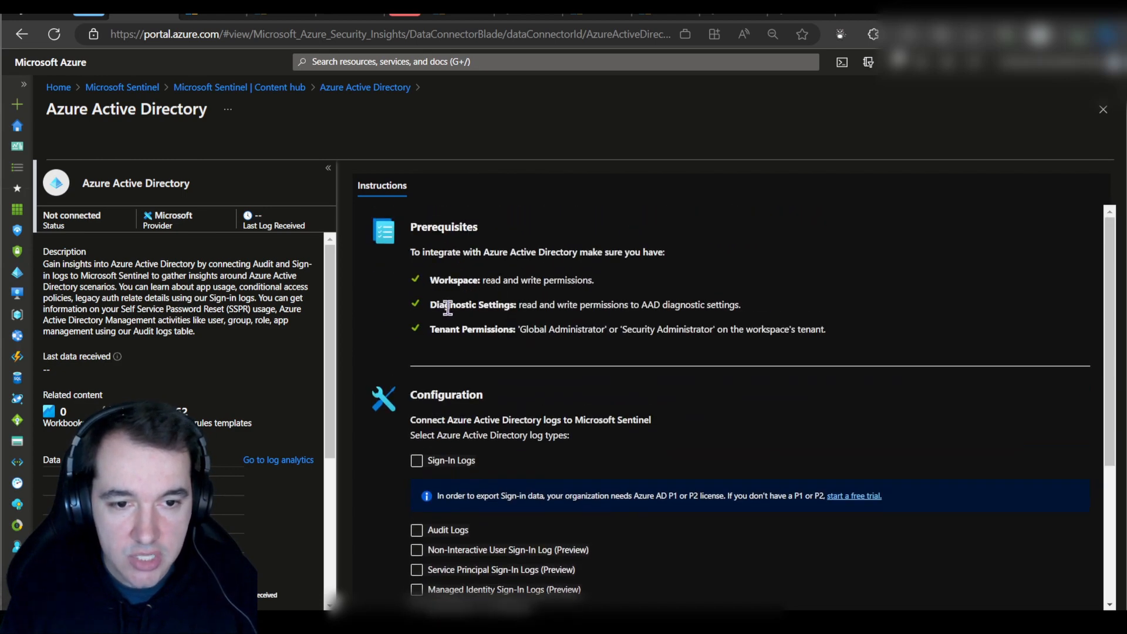
pyautogui.moveTo(429, 305); pyautogui.dragTo(845, 337)
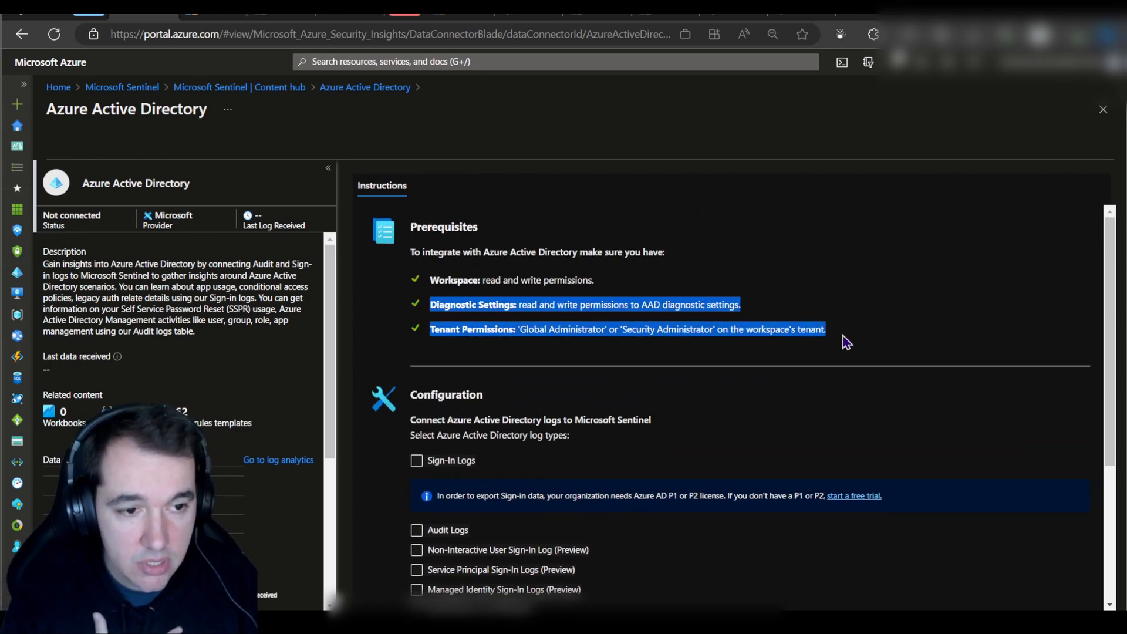
pyautogui.click(536, 337)
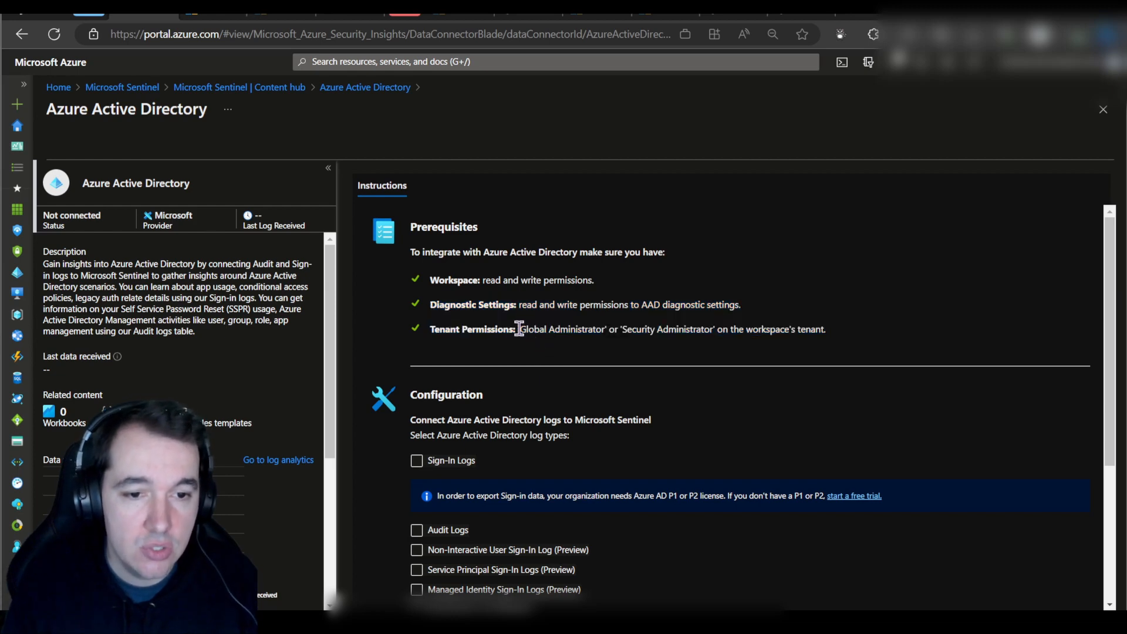
# Select Sign-In Logs as a log type to connect in the Azure Active Directory connector configuration
pyautogui.scroll(-1, 499, 297)
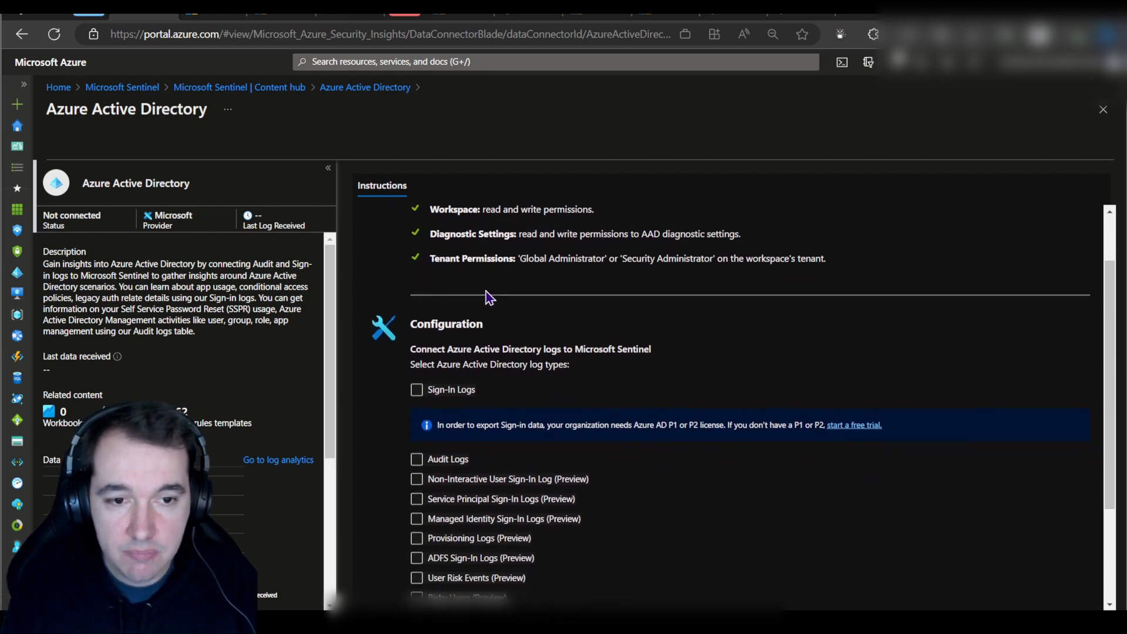
pyautogui.click(416, 389)
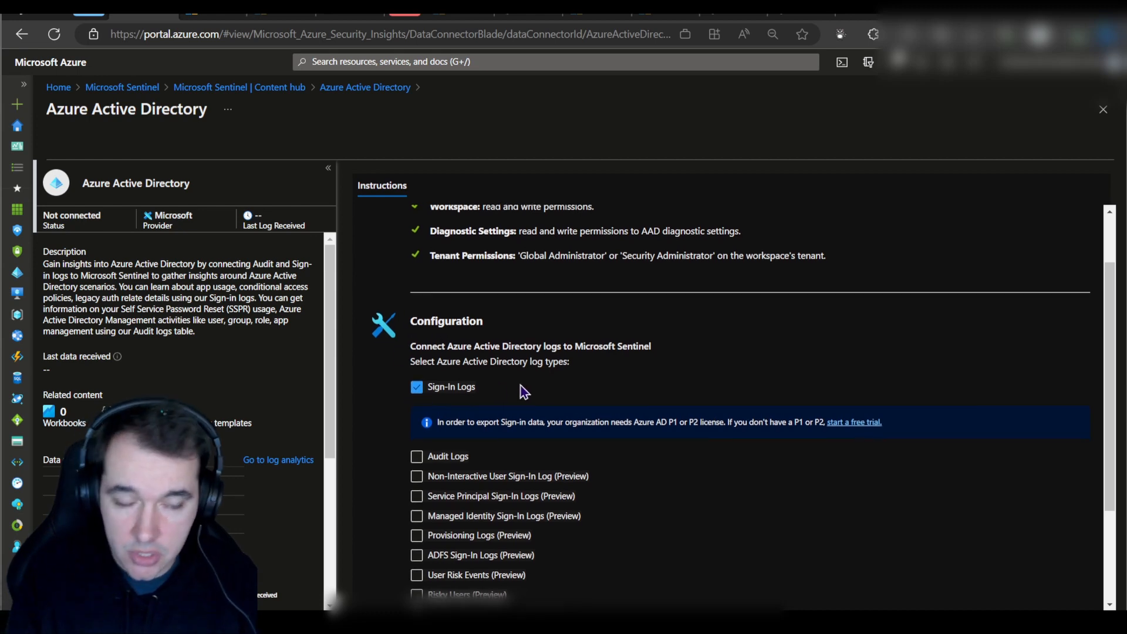
pyautogui.scroll(-1, 532, 369)
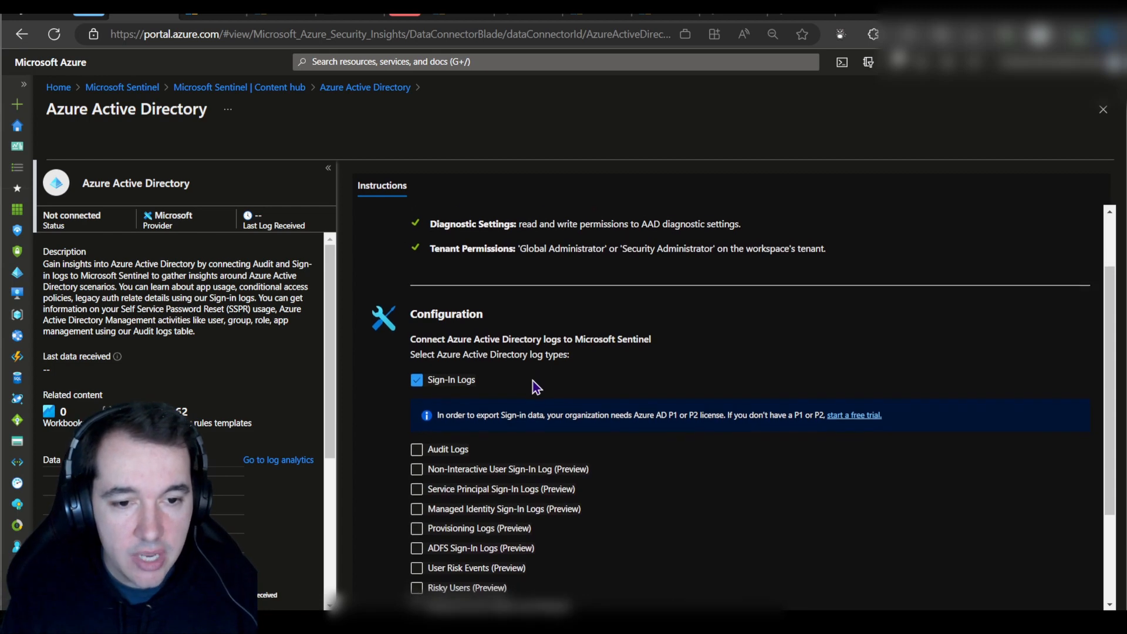
# Select all remaining Azure Active Directory log types, from Audit Logs through Service Principal Risk Events, and apply the changes
pyautogui.scroll(-2, 537, 384)
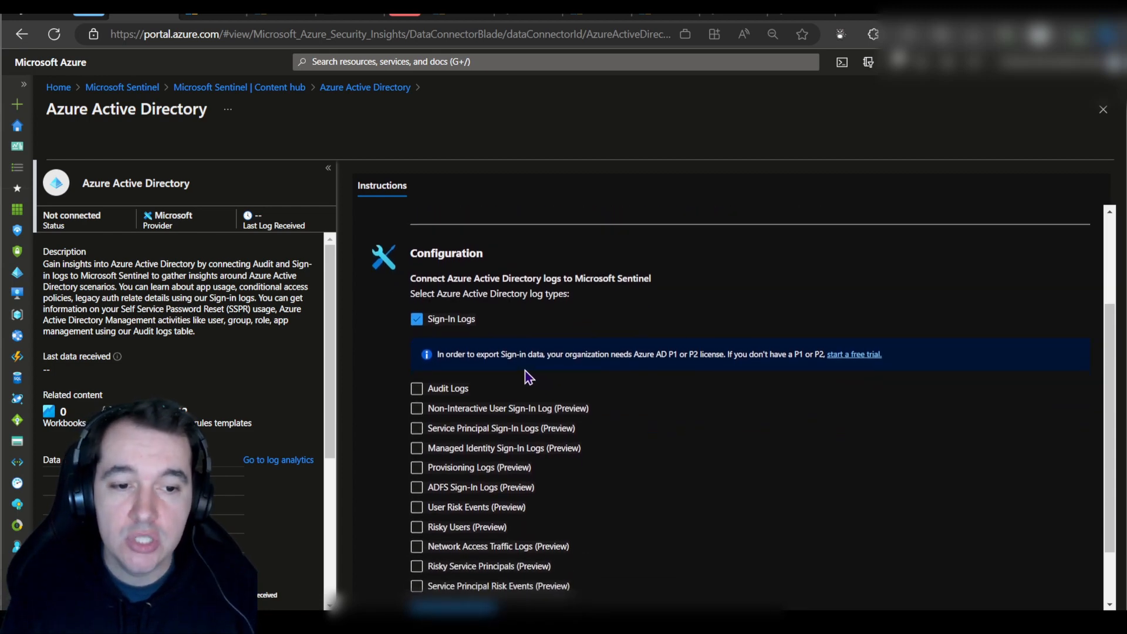
pyautogui.click(417, 389)
pyautogui.click(416, 409)
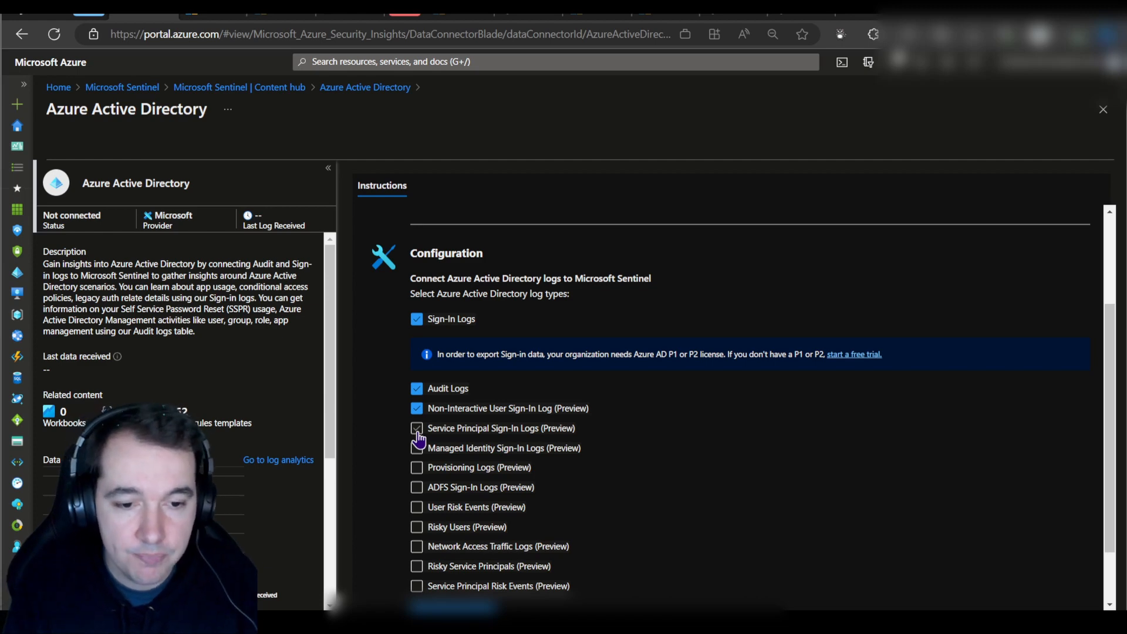
pyautogui.scroll(-1, 418, 437)
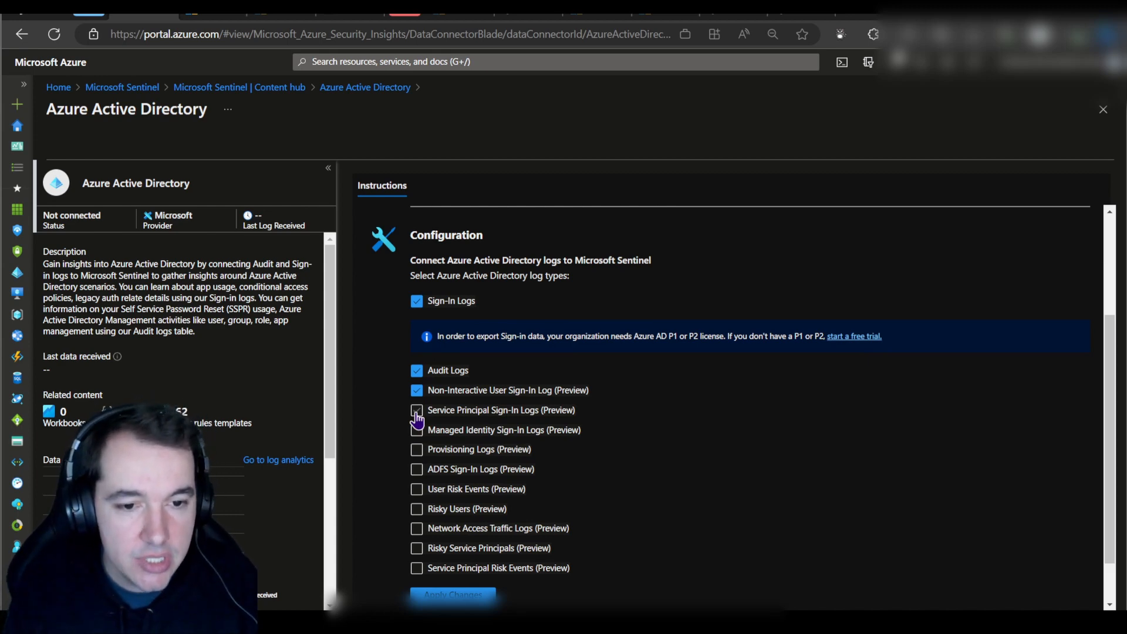
pyautogui.scroll(-1, 416, 415)
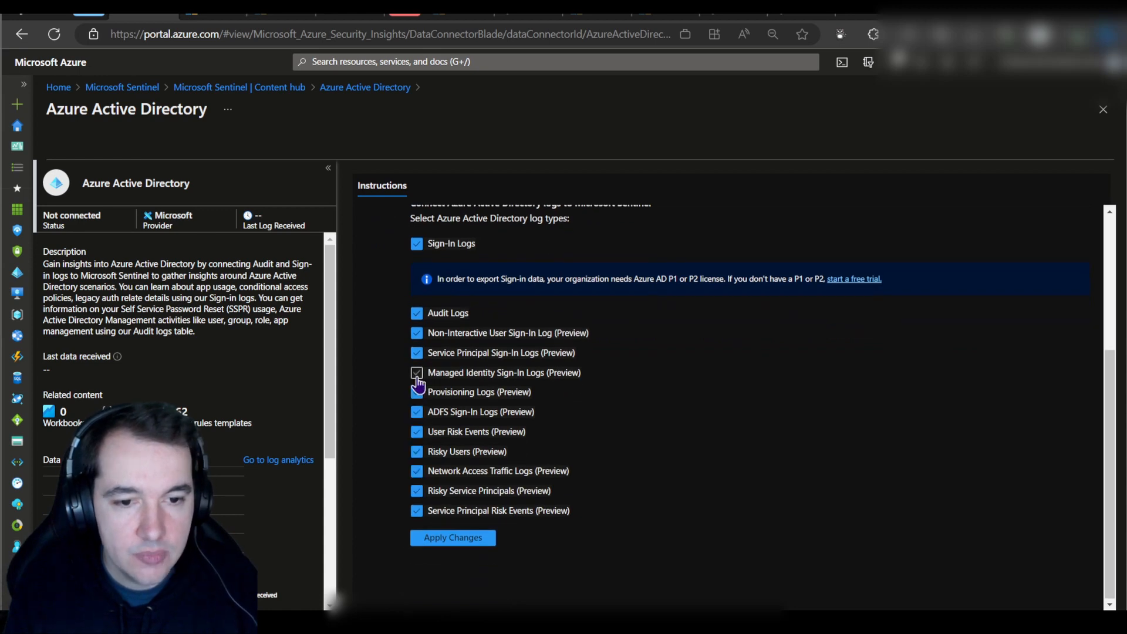
pyautogui.click(416, 376)
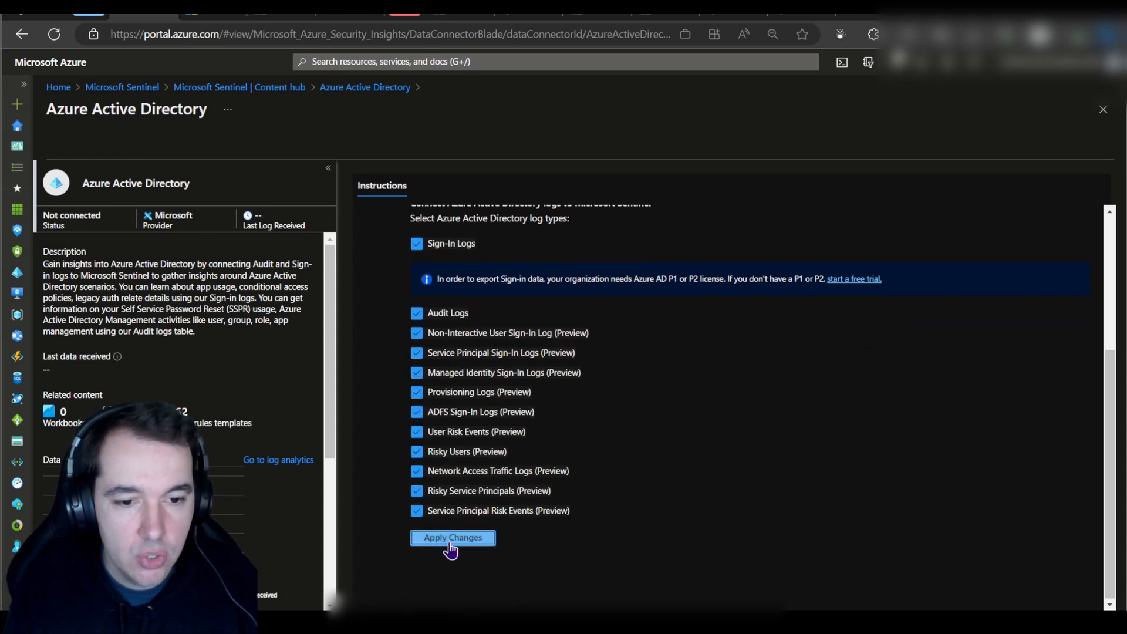
pyautogui.click(449, 538)
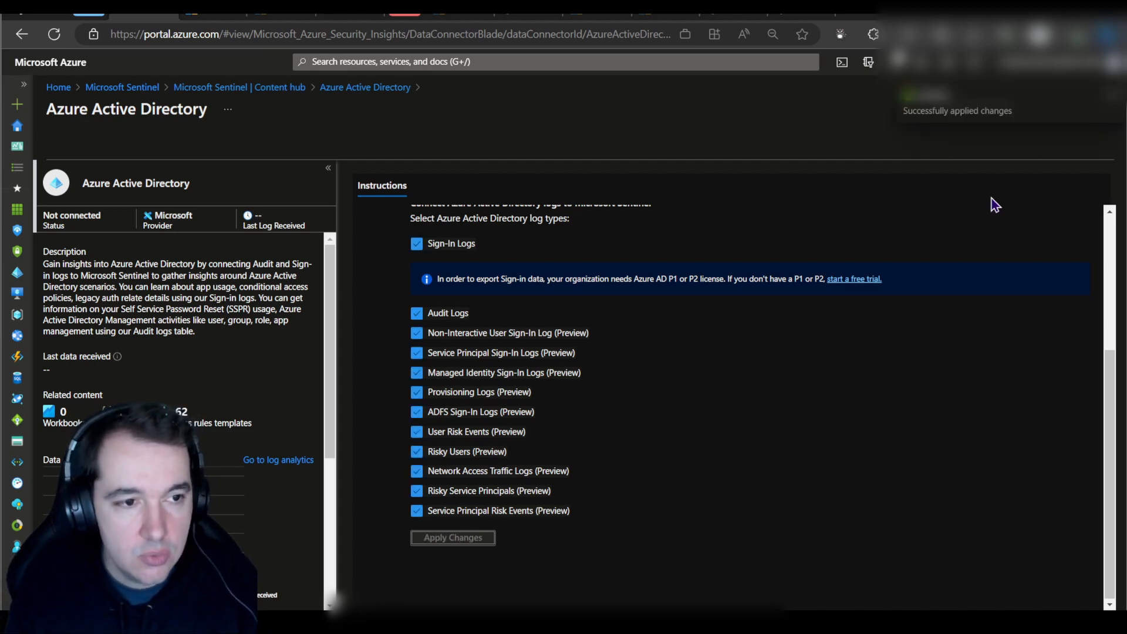
pyautogui.click(1111, 104)
# Return to the Azure Active Directory solution's content items and refresh them to check the data connector's status
pyautogui.scroll(4, 704, 429)
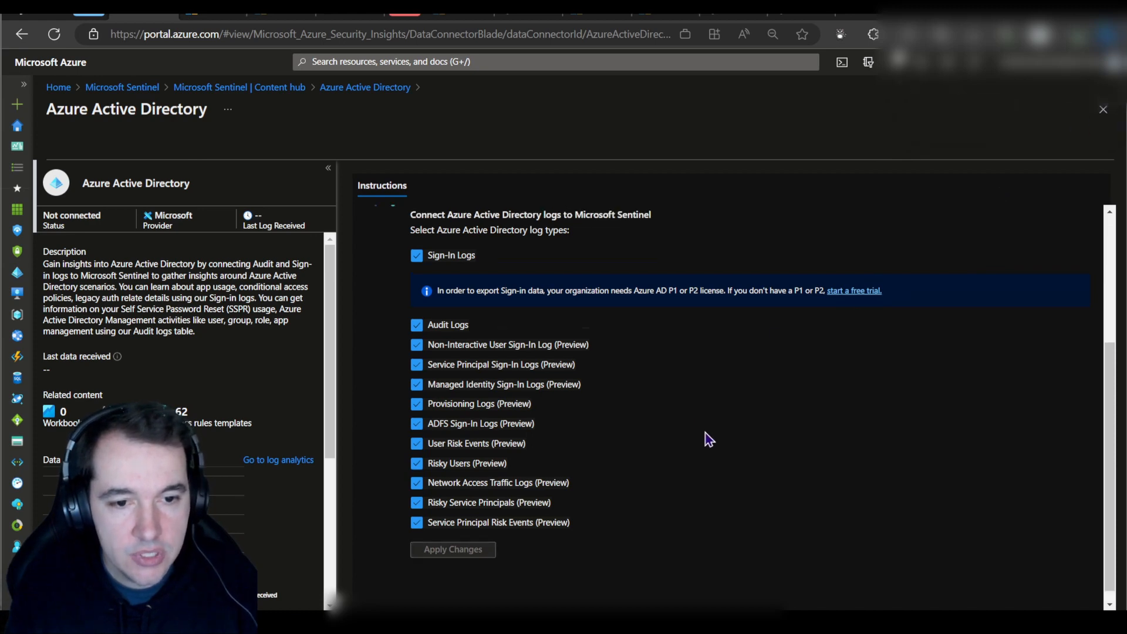
pyautogui.click(1102, 112)
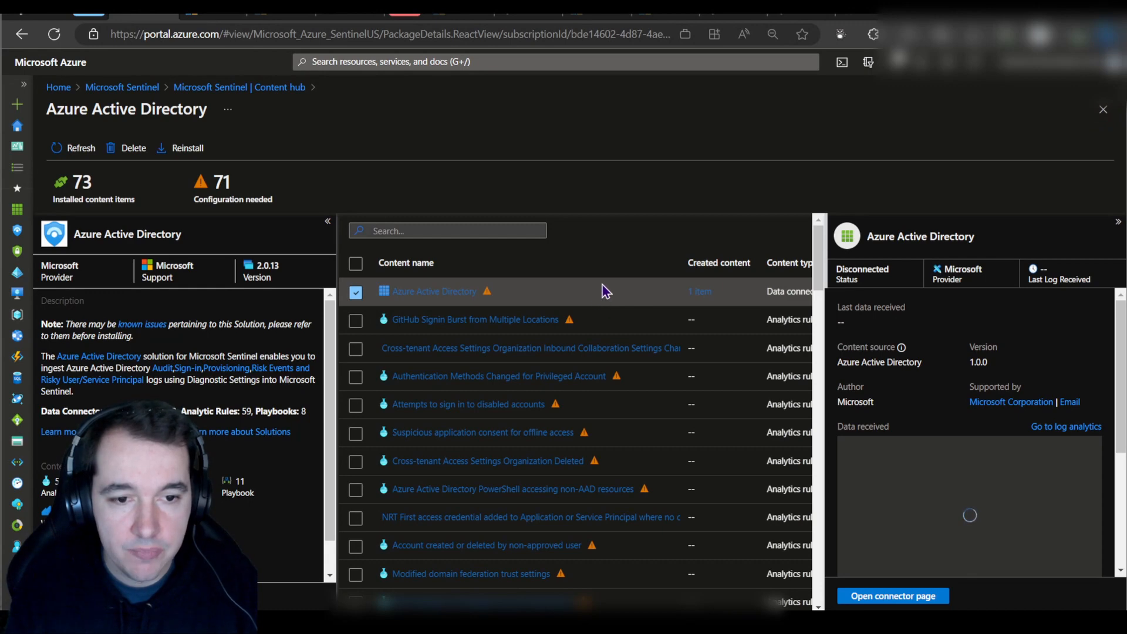
pyautogui.click(77, 148)
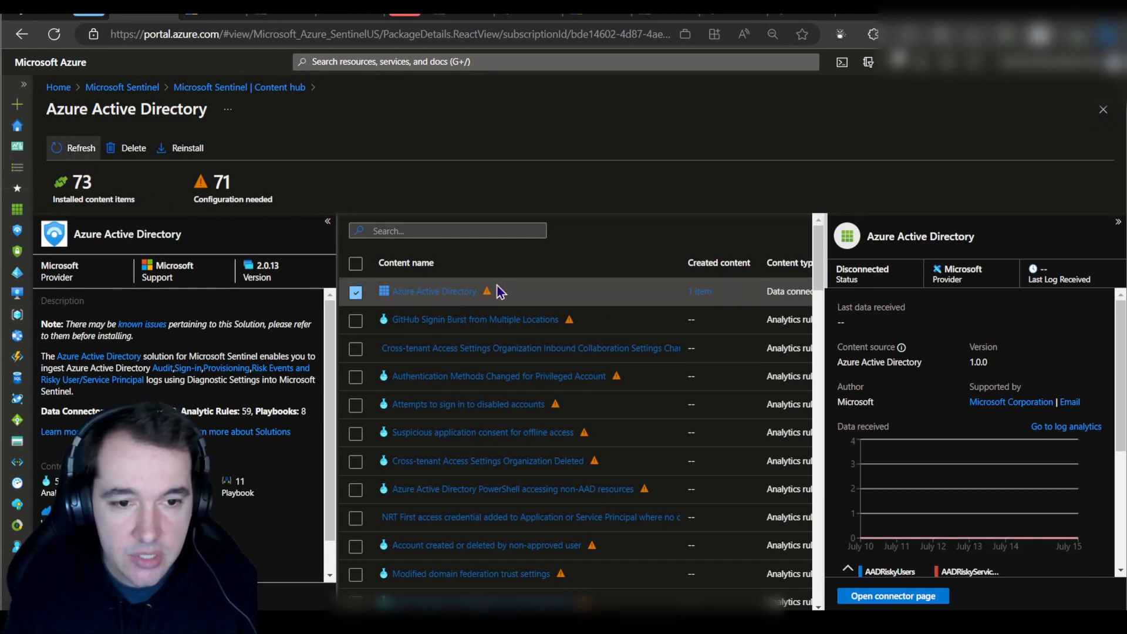
pyautogui.moveTo(487, 296)
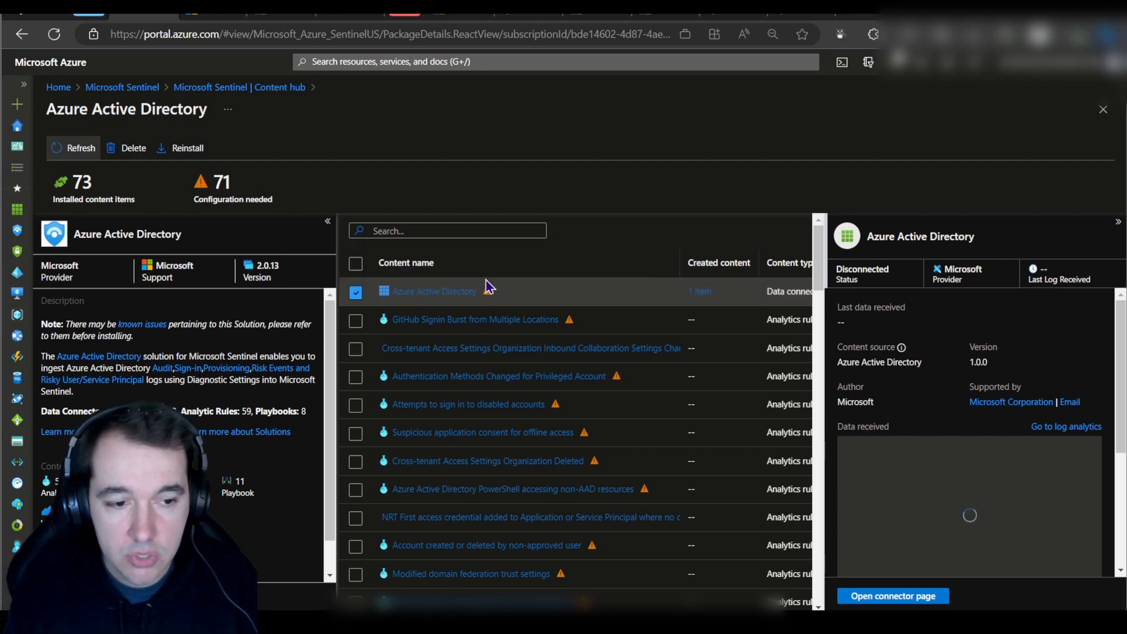
pyautogui.moveTo(837, 269); pyautogui.dragTo(869, 281)
pyautogui.click(866, 282)
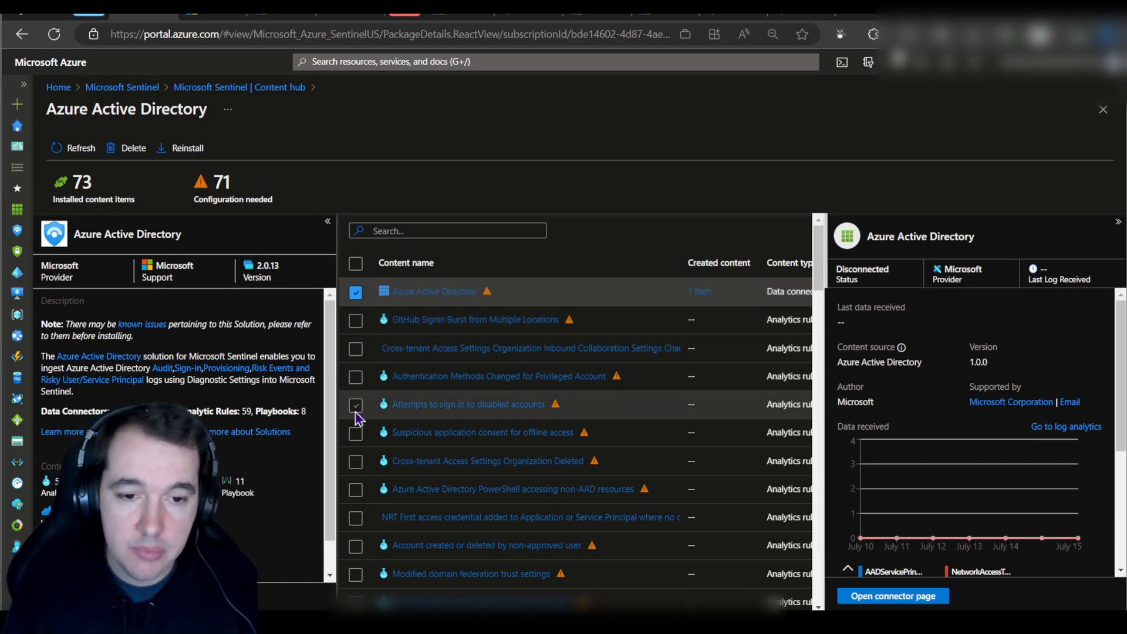
# Deselect the data connector and show the details of the analytics rule "Password spray attack against ADFSSignInLogs"
pyautogui.click(356, 291)
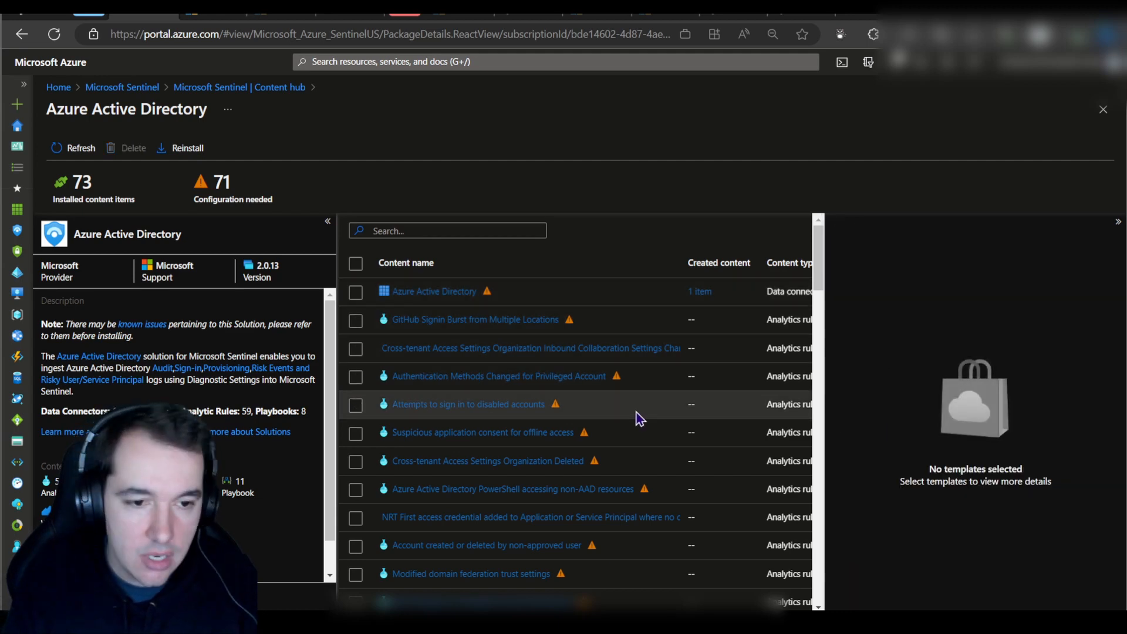
pyautogui.scroll(-1, 635, 417)
pyautogui.scroll(-5, 614, 412)
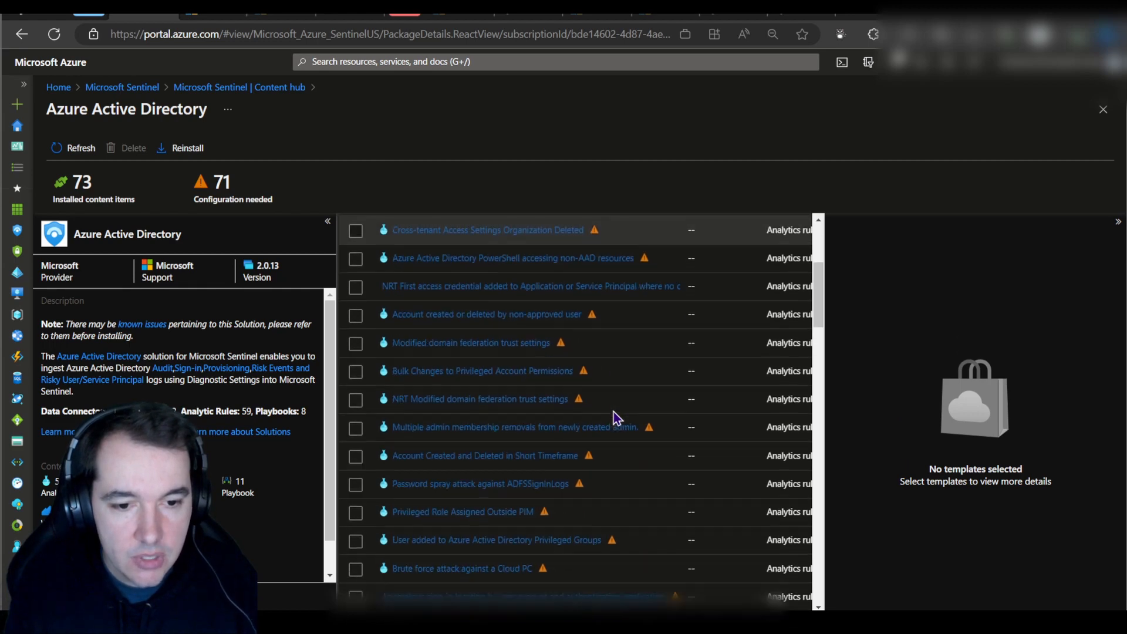
pyautogui.click(628, 386)
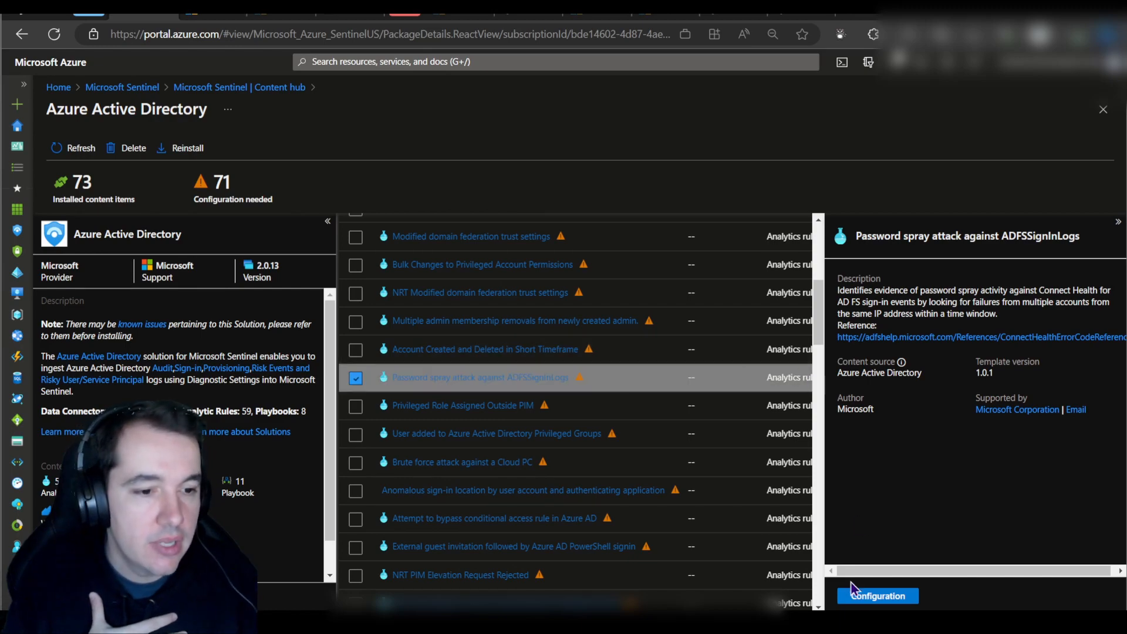
# Look through the solution's remaining content items and view the details of the "Revoke AAD Sign-in session using entity trigger" playbook
pyautogui.scroll(-4, 632, 427)
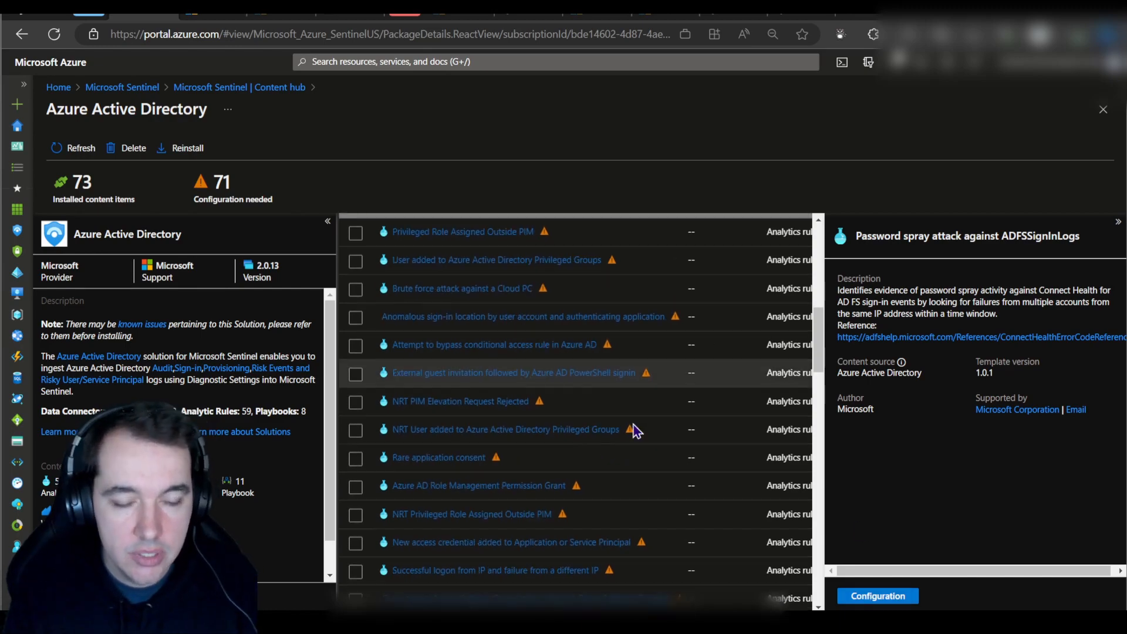
pyautogui.scroll(-20, 634, 429)
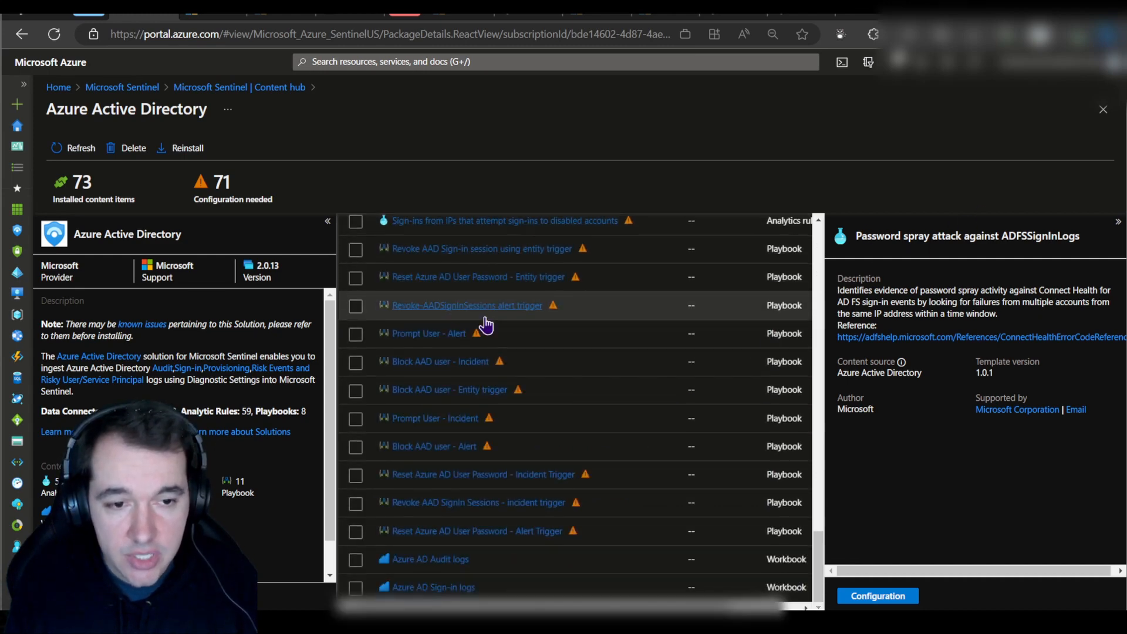
pyautogui.click(622, 256)
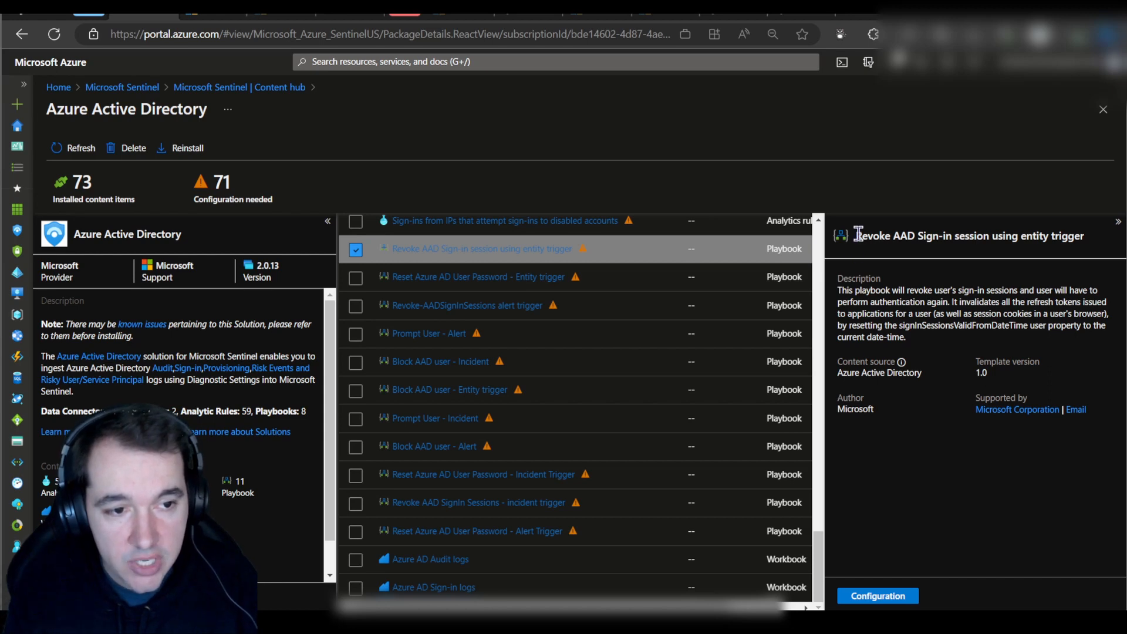
pyautogui.moveTo(858, 235); pyautogui.dragTo(1092, 238)
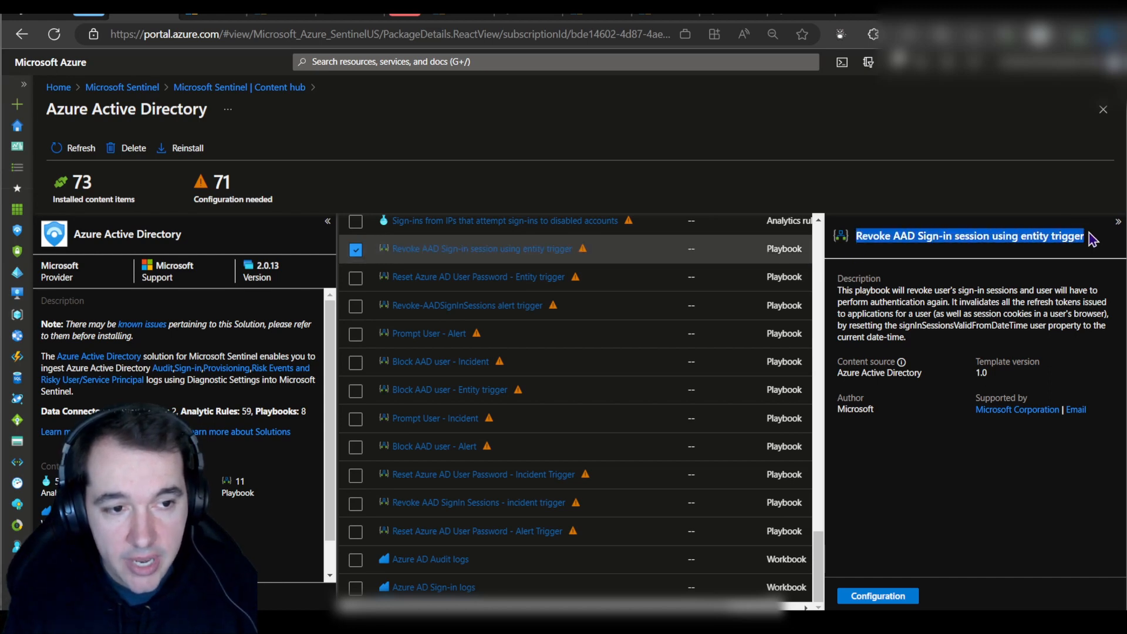
pyautogui.click(974, 254)
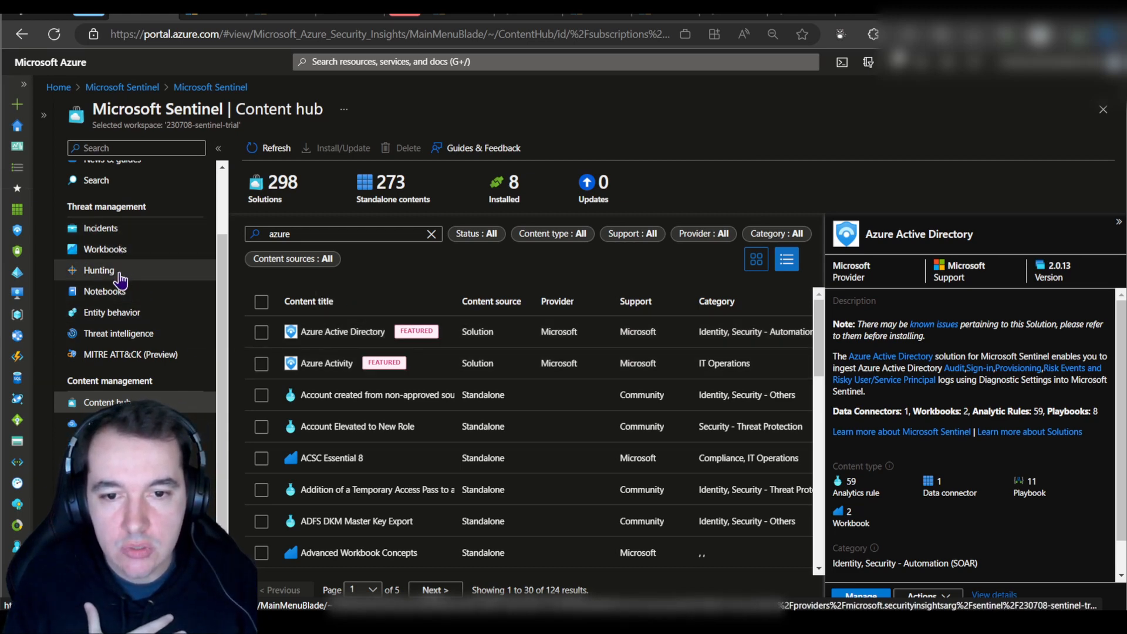
# Filter the Analytics rule templates to the data sources Azure Active Directory and Azure Active Directory Identity Protection
pyautogui.click(110, 534)
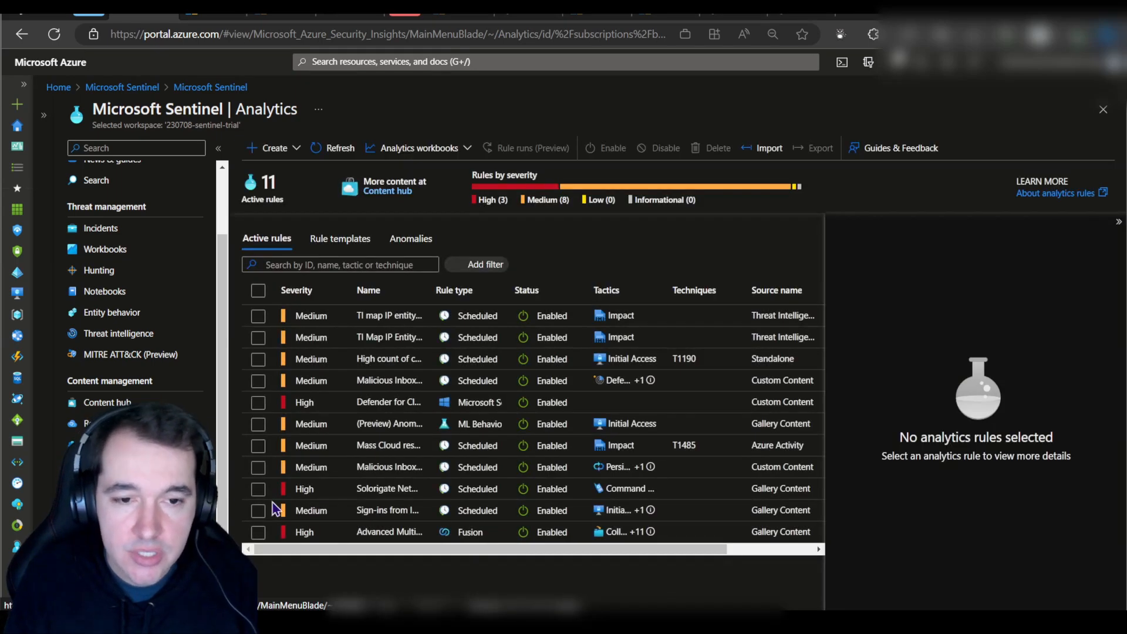
pyautogui.click(340, 239)
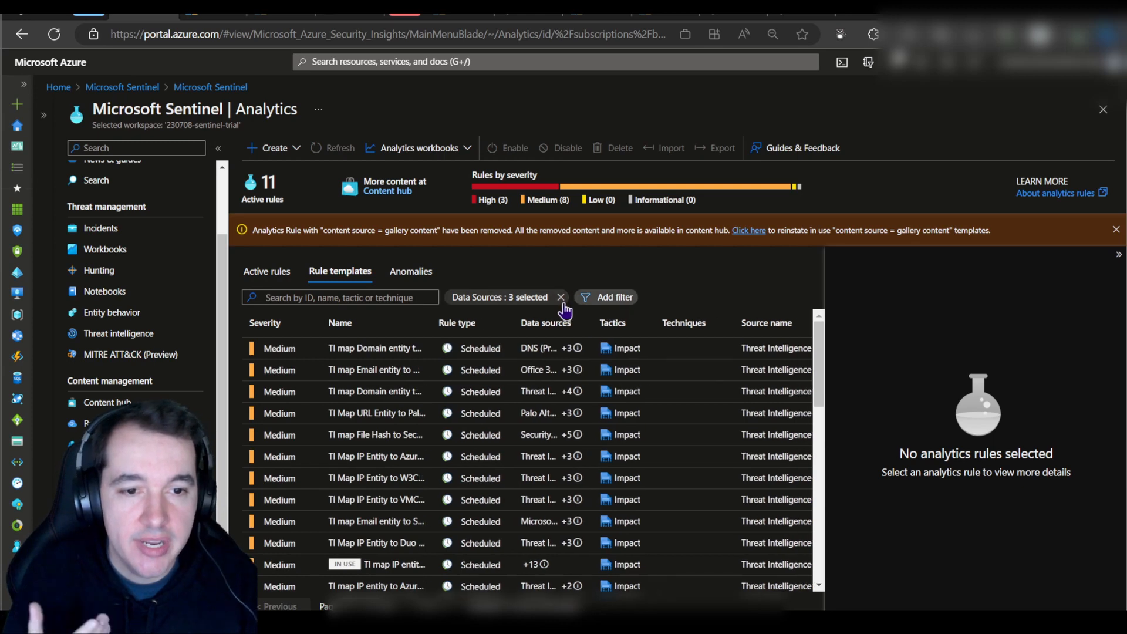
pyautogui.click(516, 298)
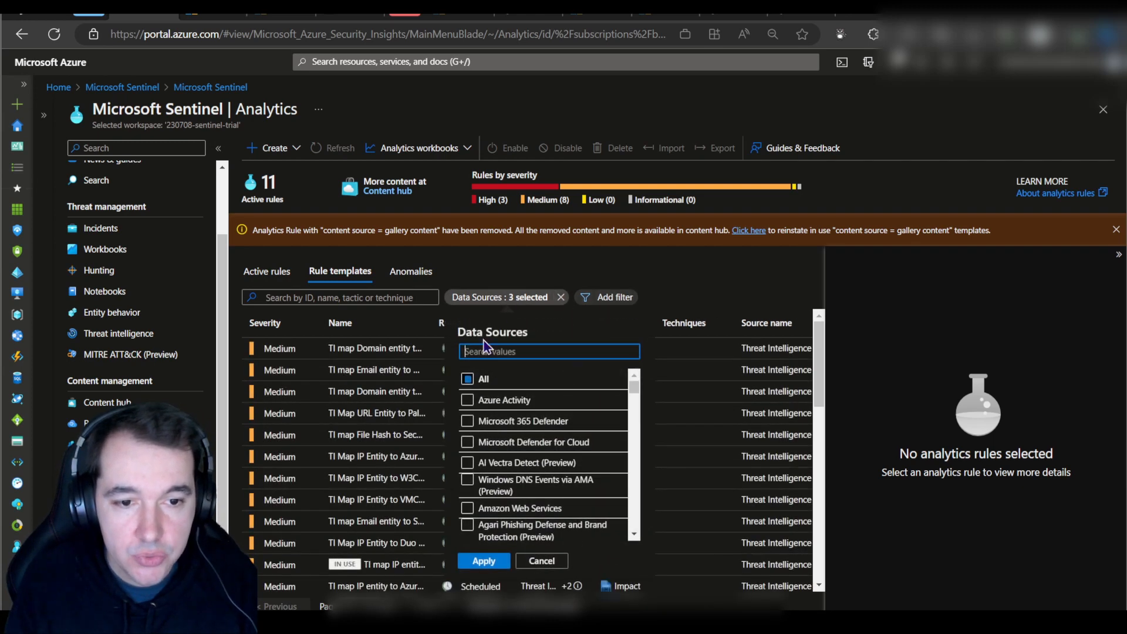
pyautogui.click(467, 380)
pyautogui.click(491, 351)
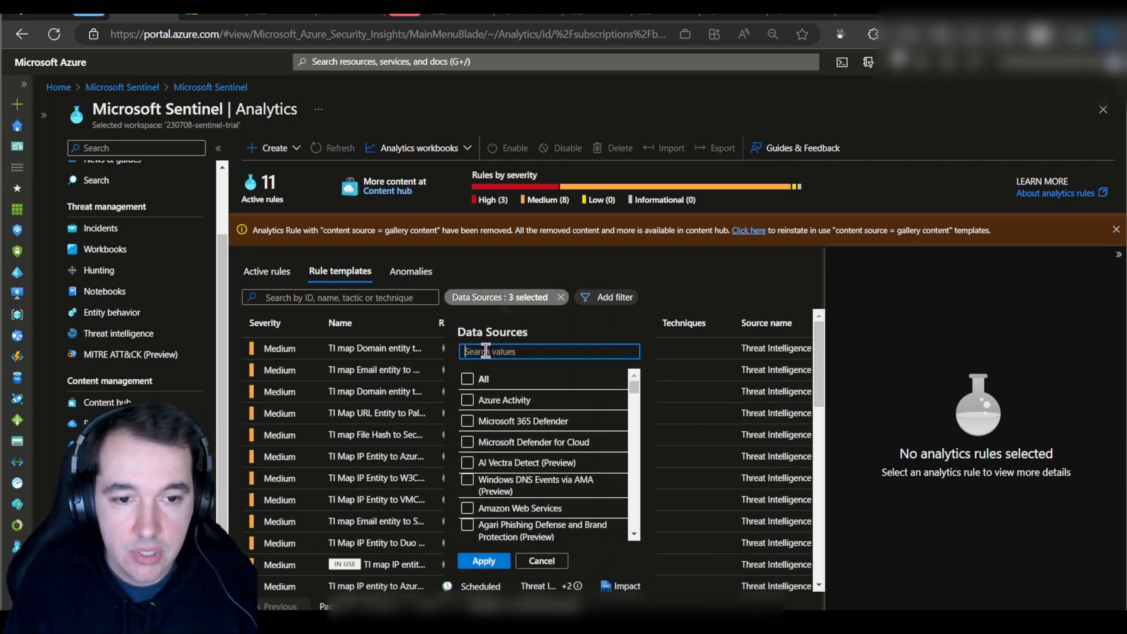
pyautogui.write('azur')
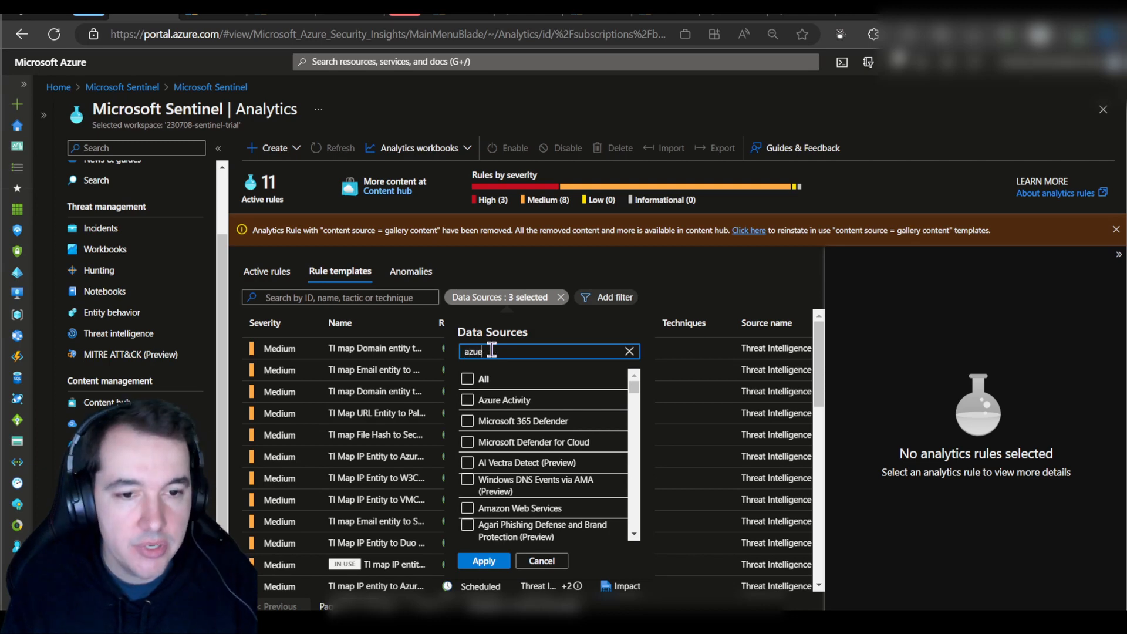
pyautogui.write('e ac')
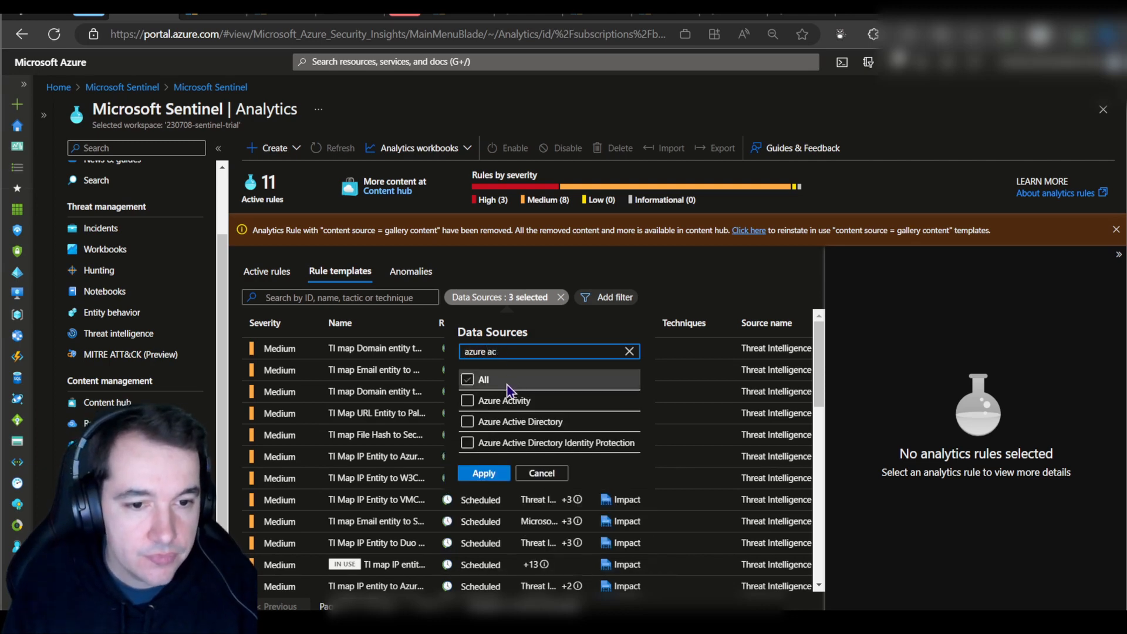
pyautogui.click(493, 421)
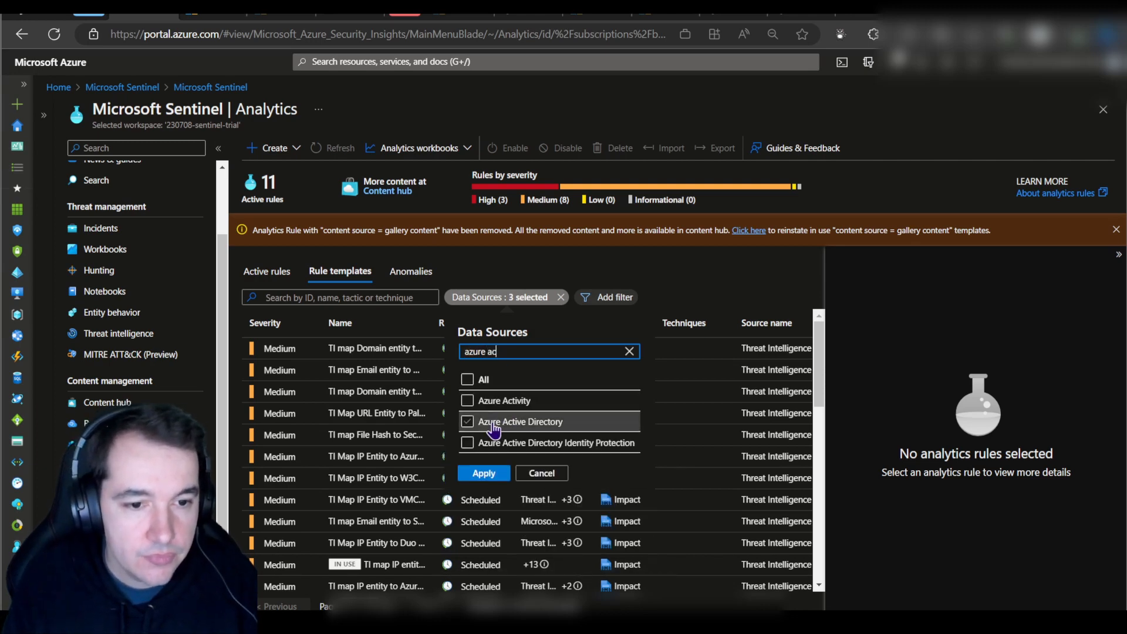
pyautogui.click(467, 443)
pyautogui.click(483, 473)
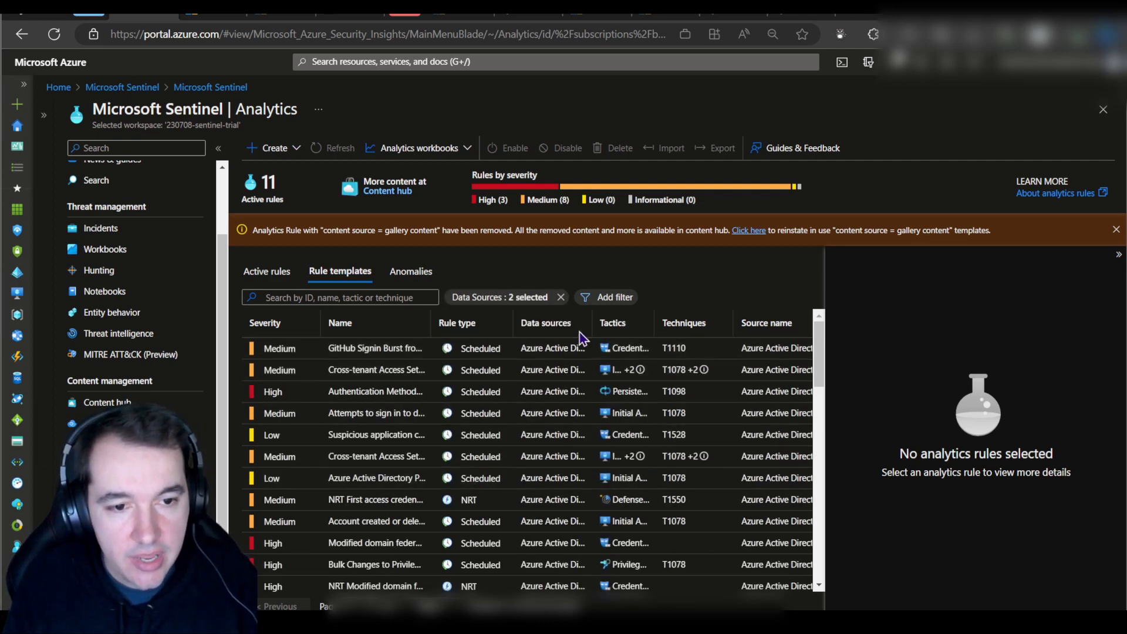
# Widen the Data sources column, browse the filtered rule templates and review the GitHub Signin Burst from Multiple Locations template's details and query
pyautogui.moveTo(594, 325); pyautogui.dragTo(629, 330)
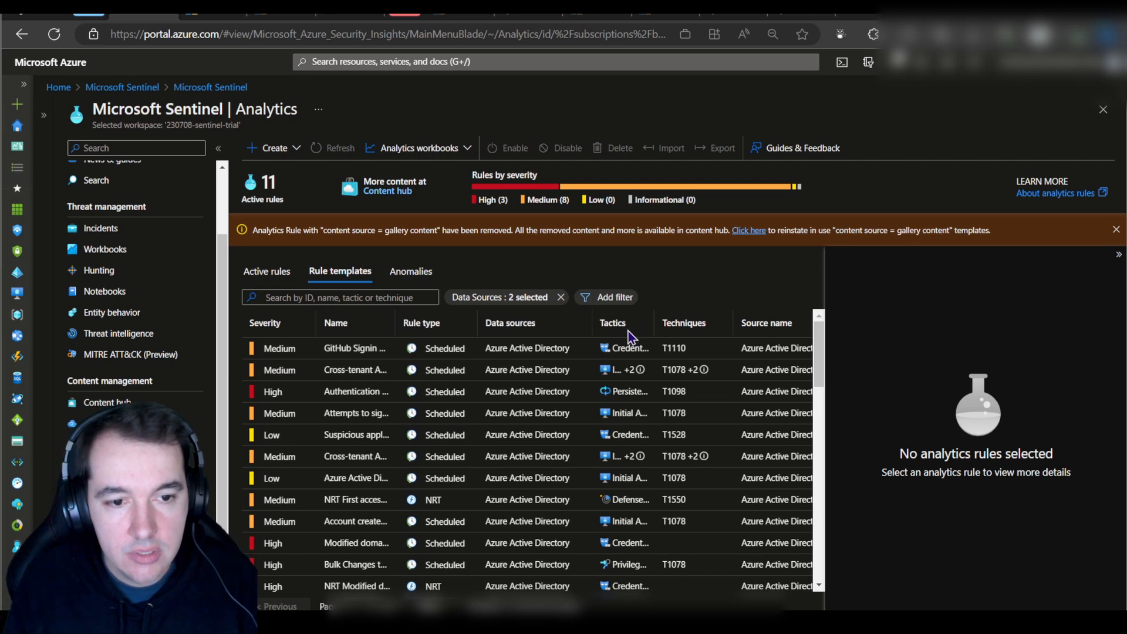
pyautogui.scroll(-10, 439, 369)
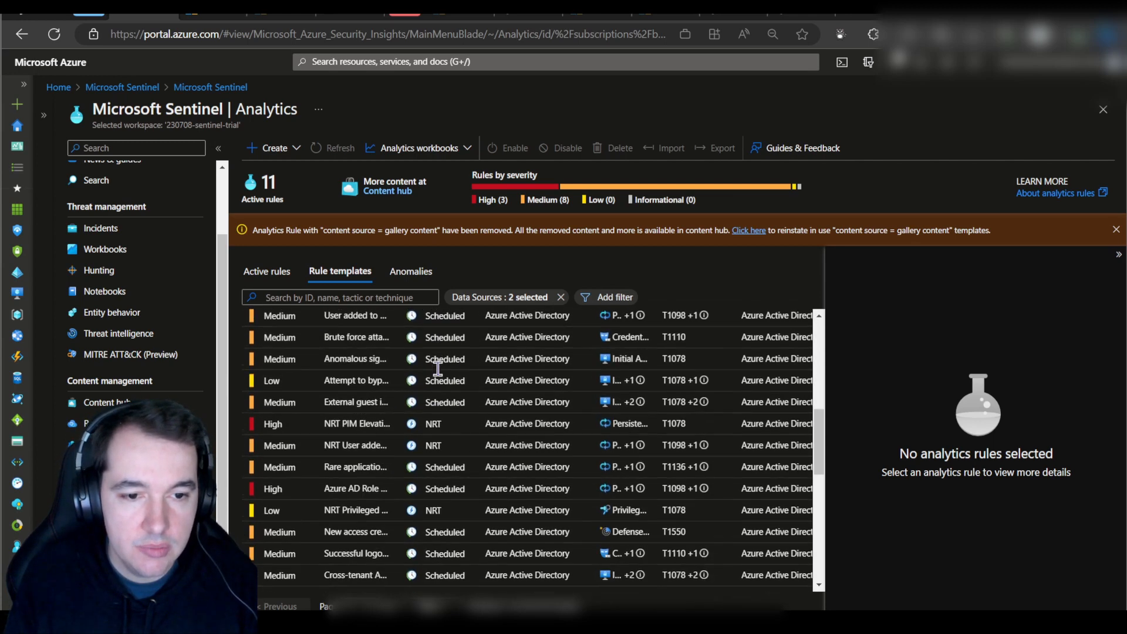
pyautogui.scroll(-3, 437, 369)
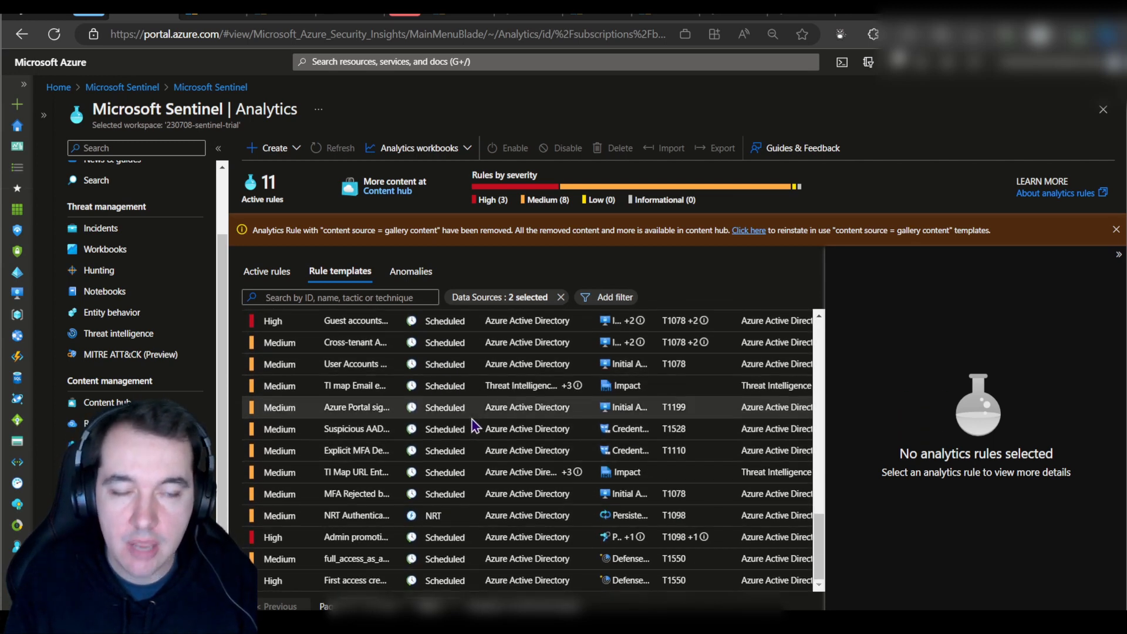
pyautogui.scroll(15, 474, 427)
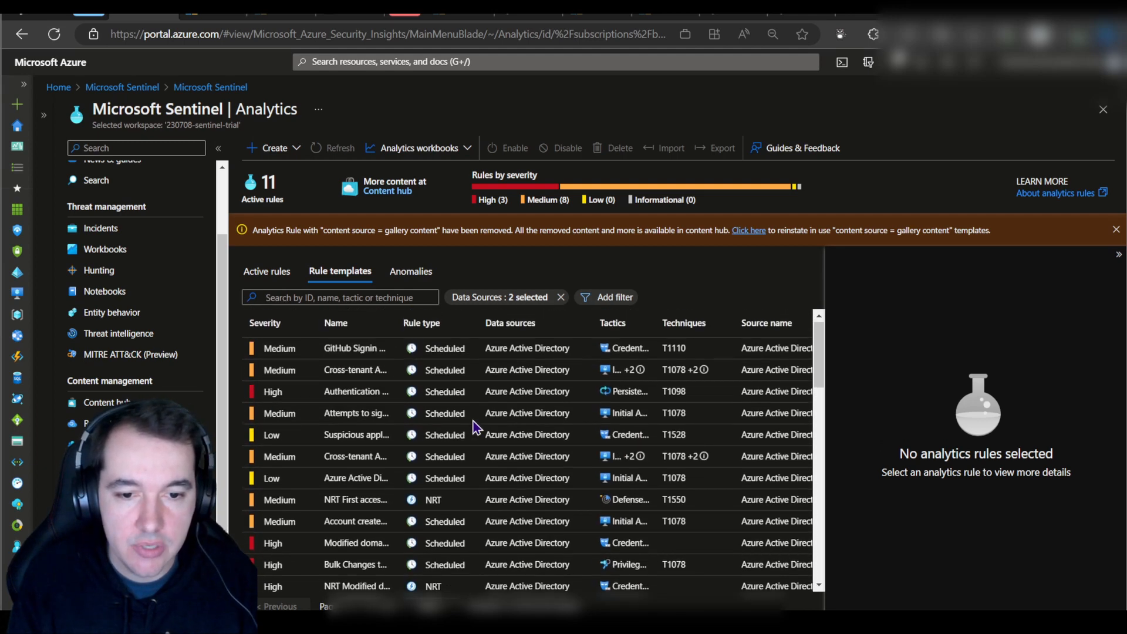
pyautogui.click(287, 356)
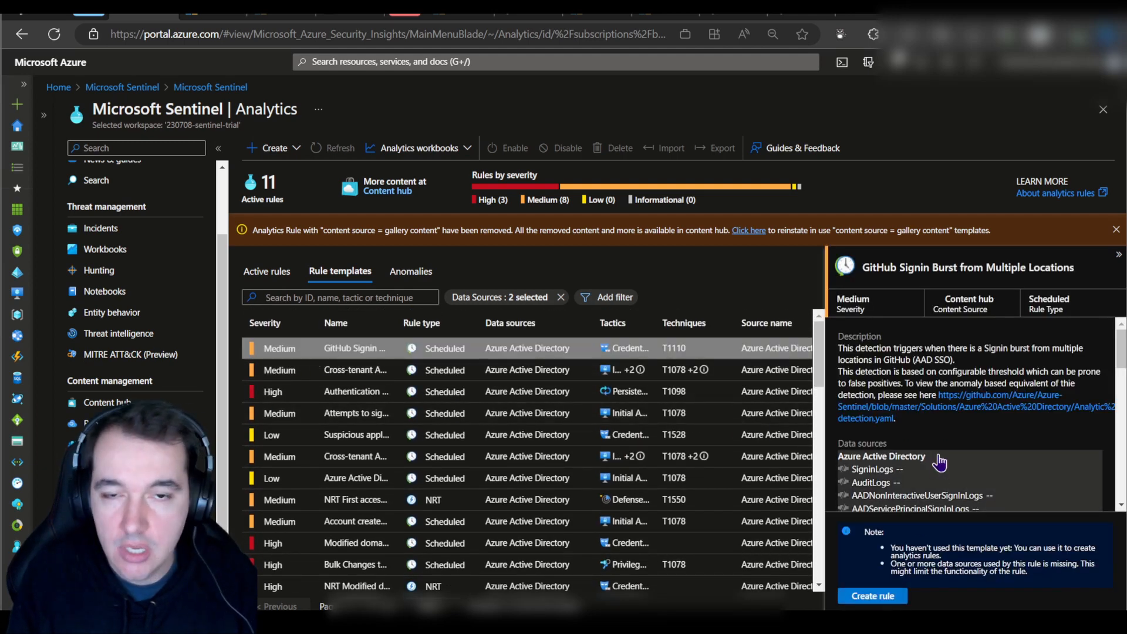
pyautogui.scroll(-5, 939, 463)
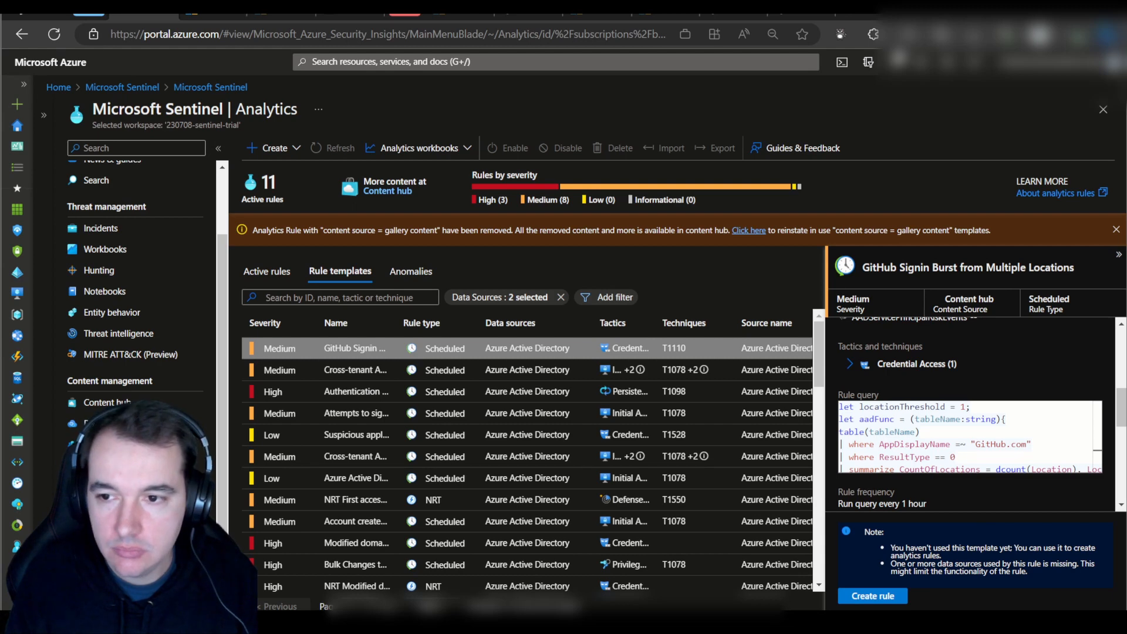
# Browse the workbook templates supplied by the installed Content hub solutions
pyautogui.click(106, 249)
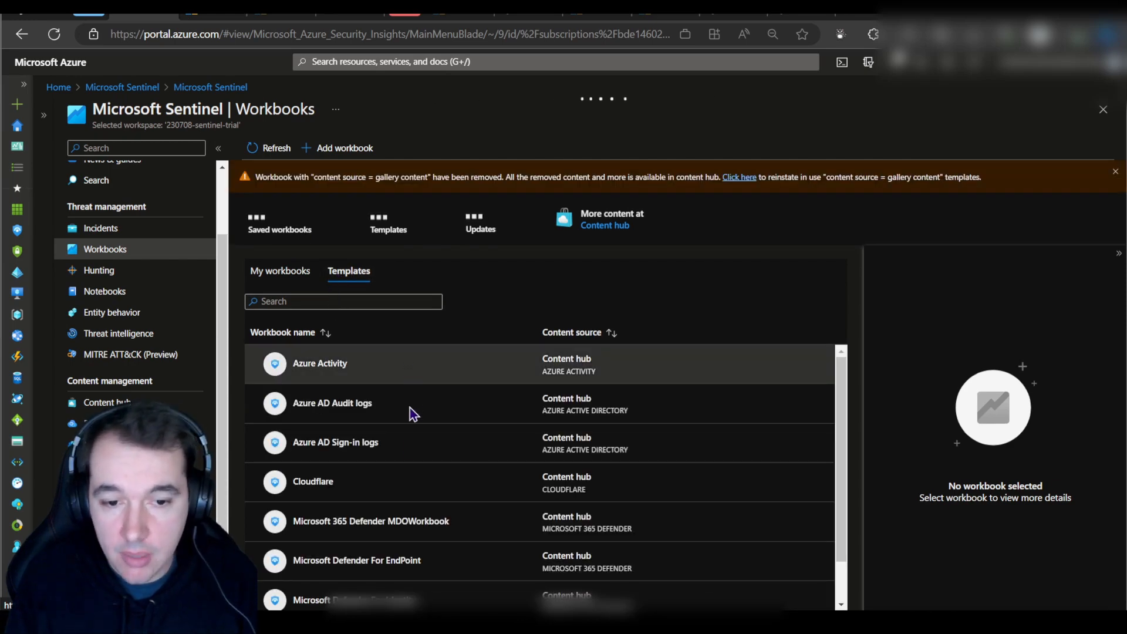
pyautogui.scroll(-1, 411, 429)
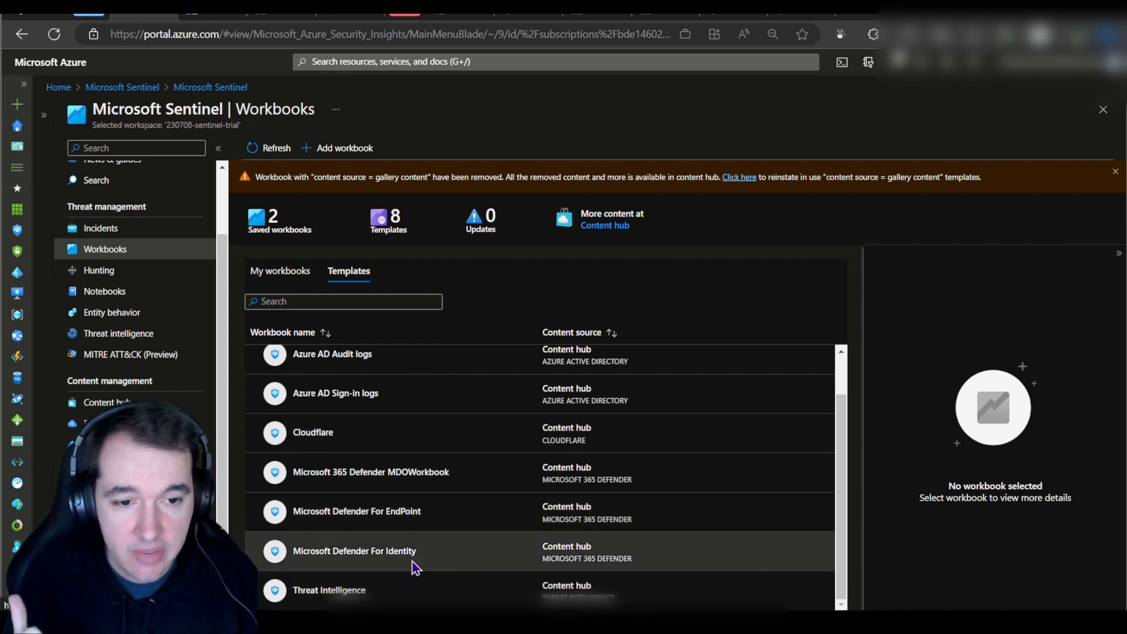
# Open the Hunting queries and remove the "T1098 - Account Manipulation" techniques filter
pyautogui.scroll(1, 399, 525)
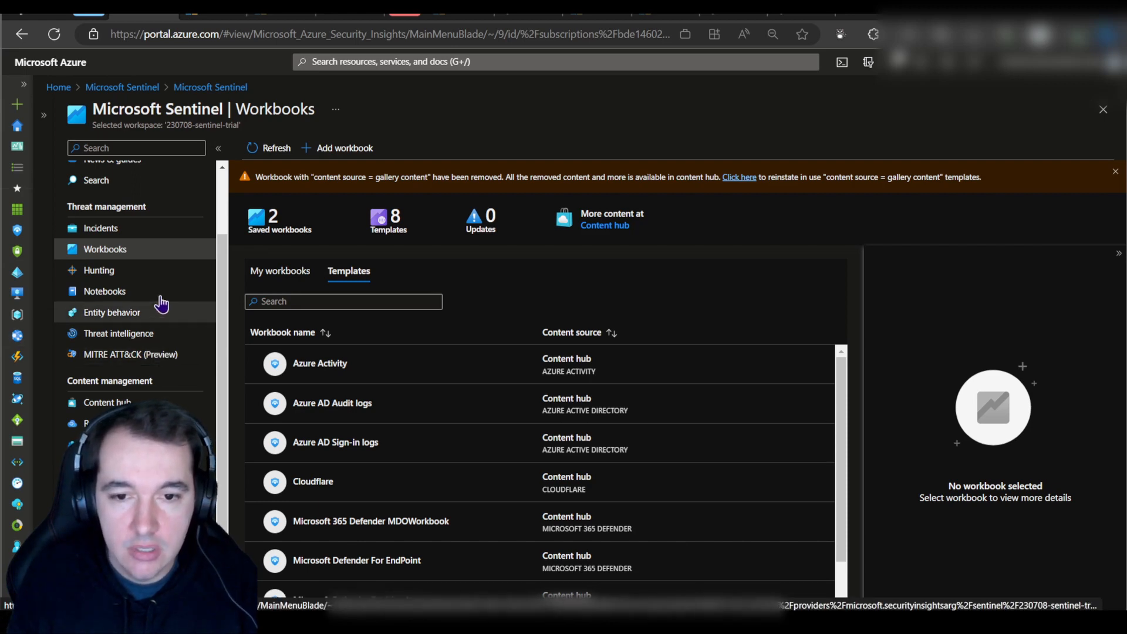
pyautogui.click(105, 271)
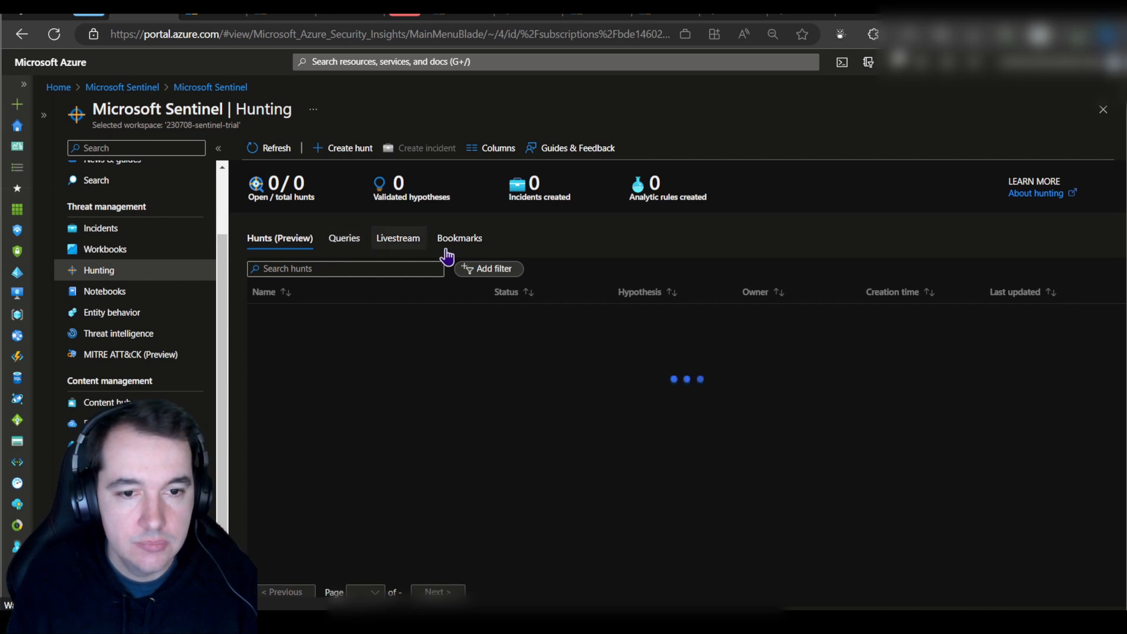
pyautogui.click(345, 245)
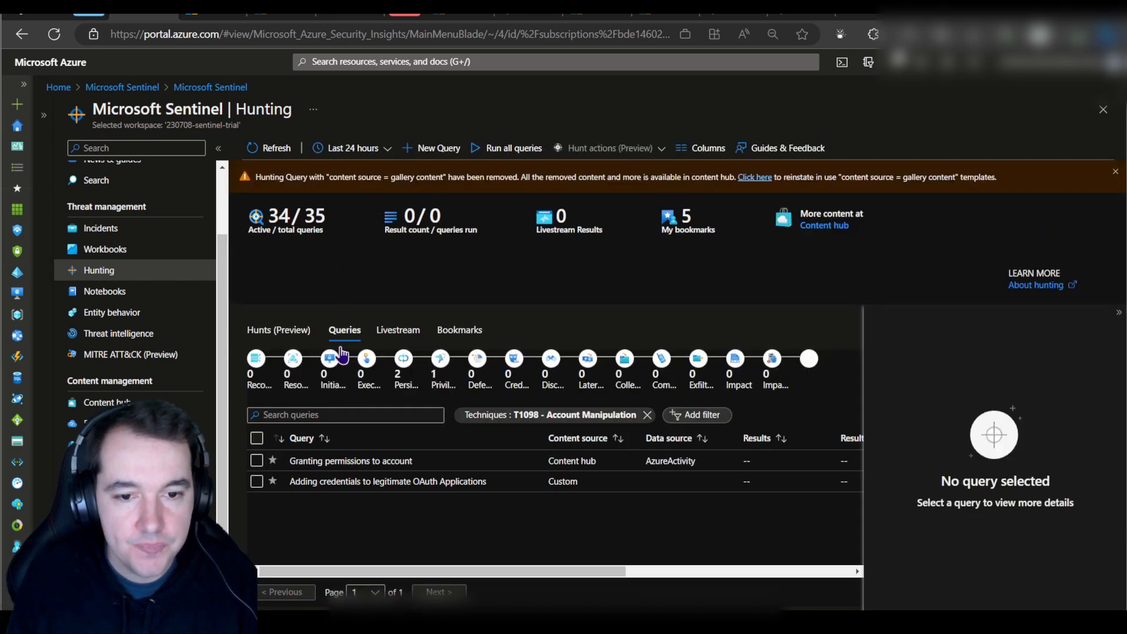
pyautogui.click(647, 415)
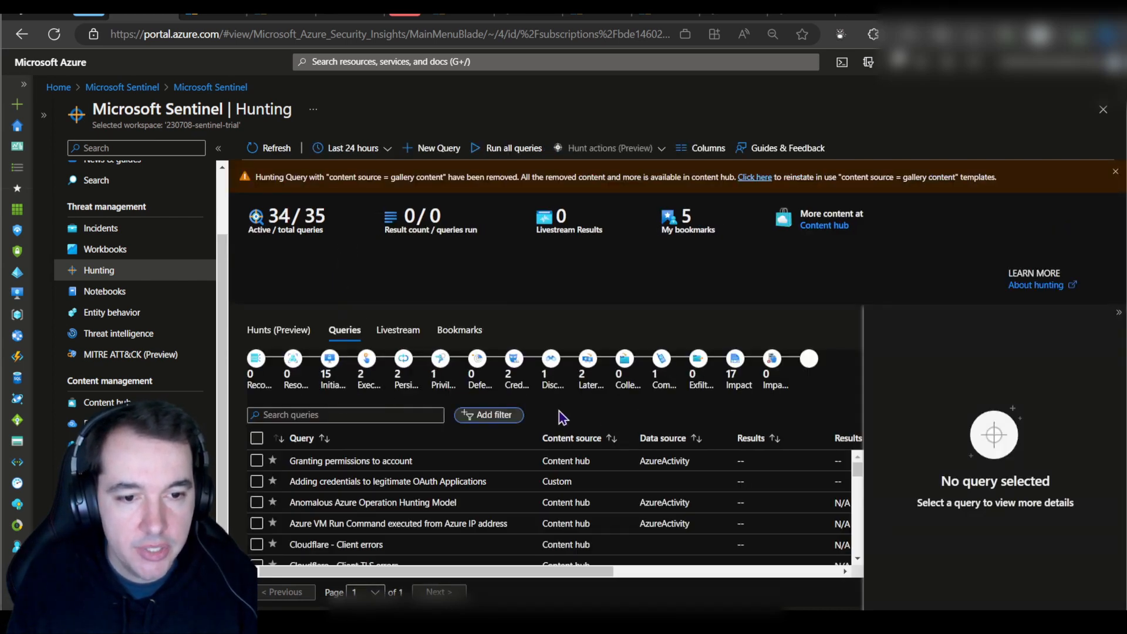
# Filter the hunting queries to show only those with the data source AzureActivity
pyautogui.click(488, 415)
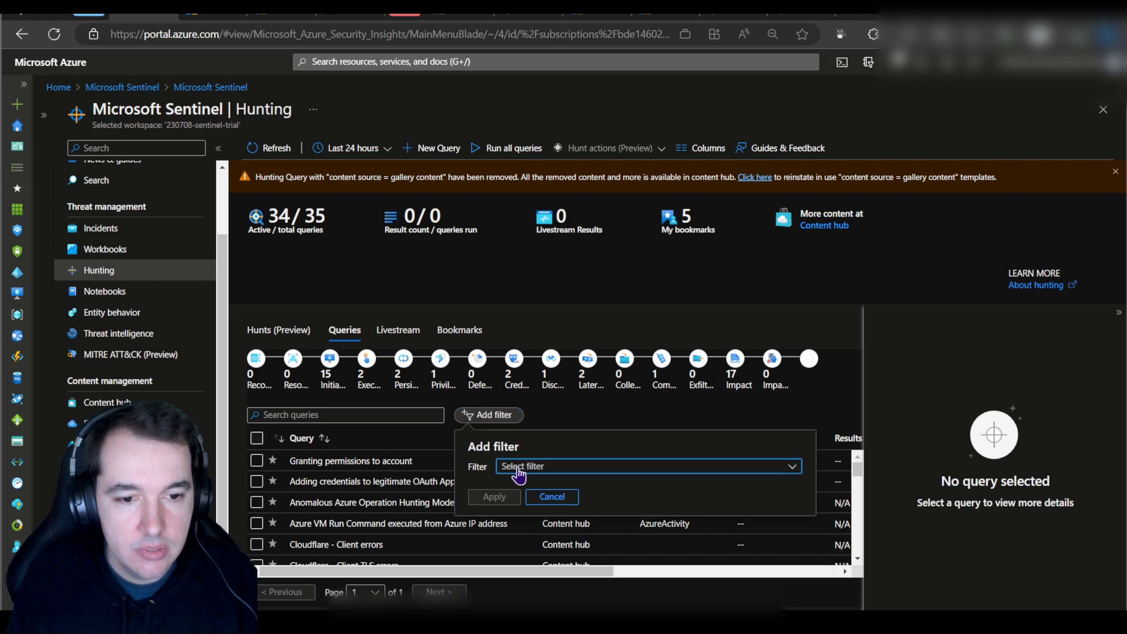
pyautogui.click(520, 468)
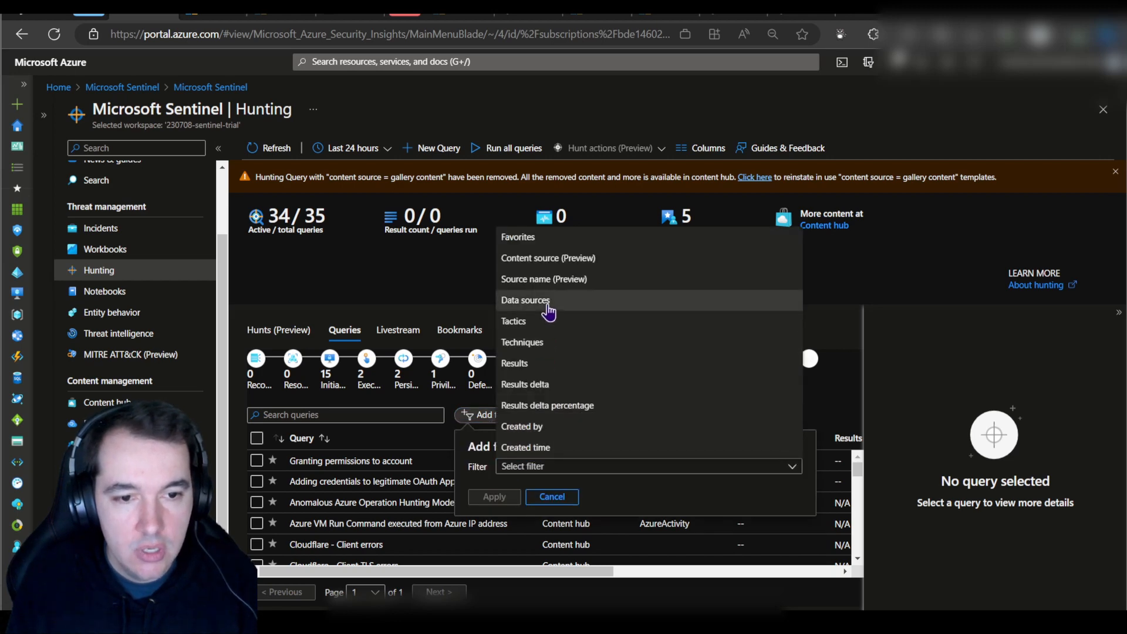
pyautogui.click(540, 300)
pyautogui.click(537, 494)
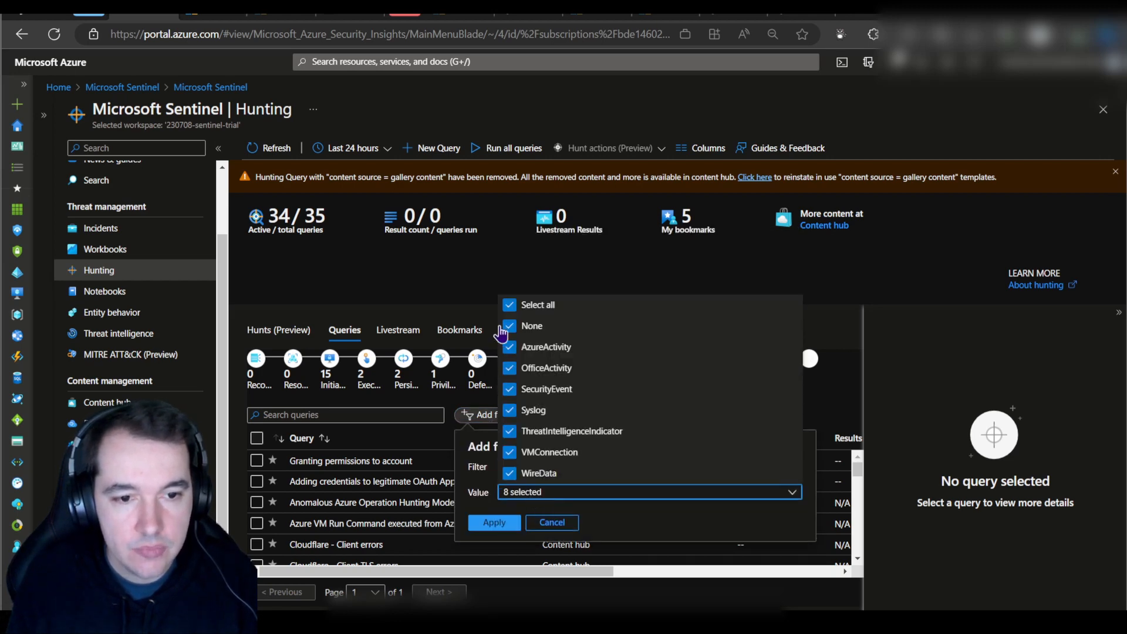
pyautogui.click(509, 305)
pyautogui.click(509, 346)
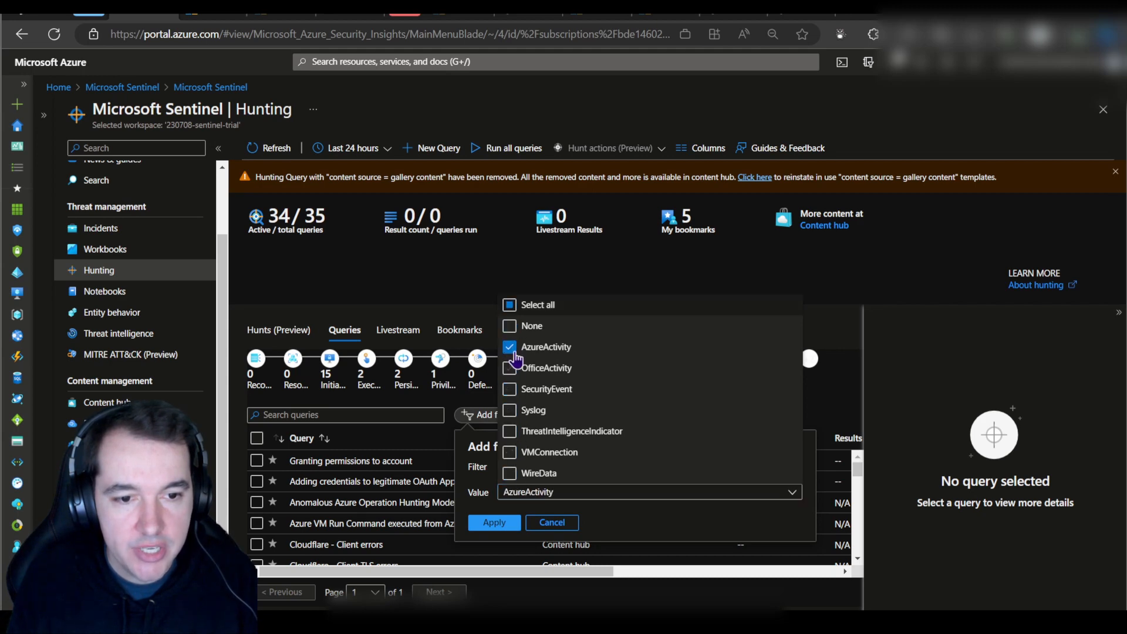
pyautogui.click(494, 521)
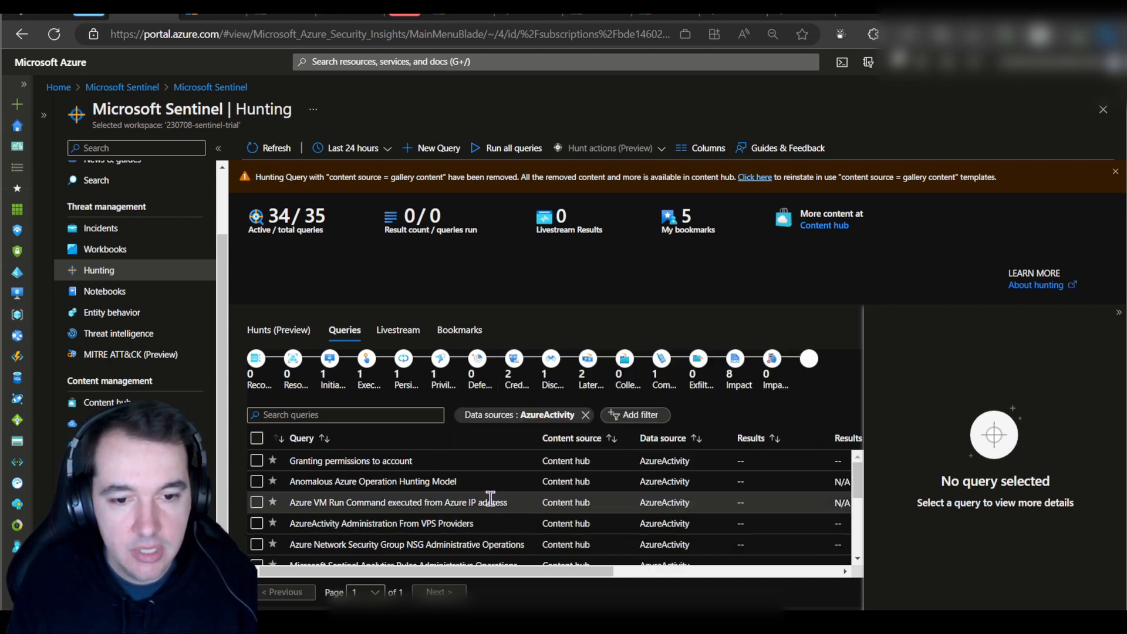
# Browse the AzureActivity hunting queries supplied by the Content hub solutions
pyautogui.scroll(-3, 490, 487)
pyautogui.scroll(-3, 487, 479)
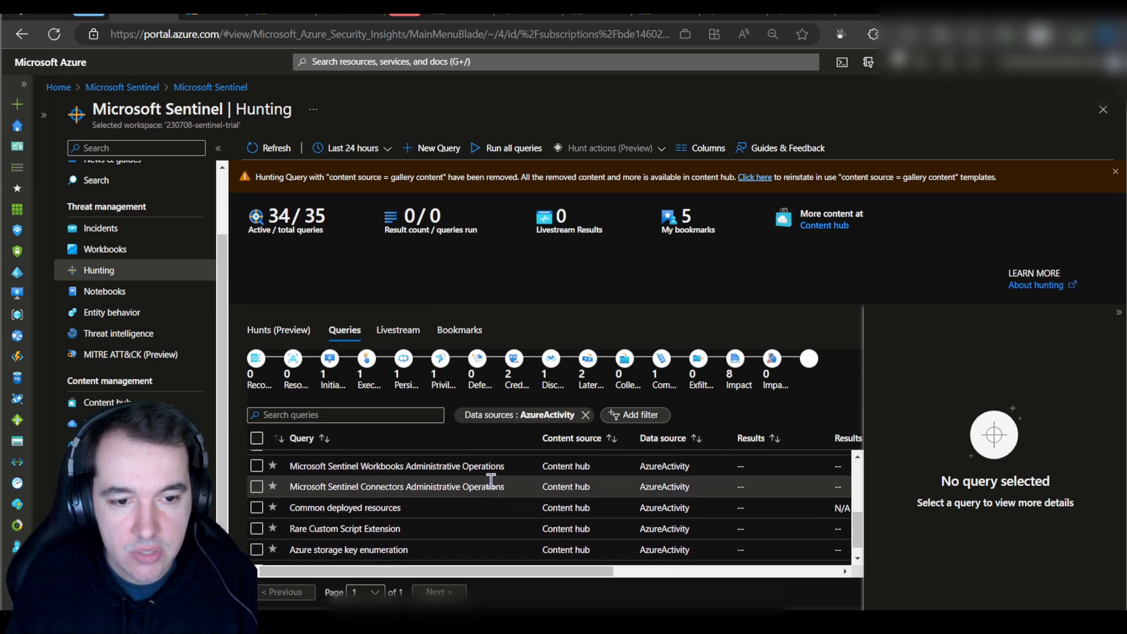
pyautogui.scroll(5, 496, 496)
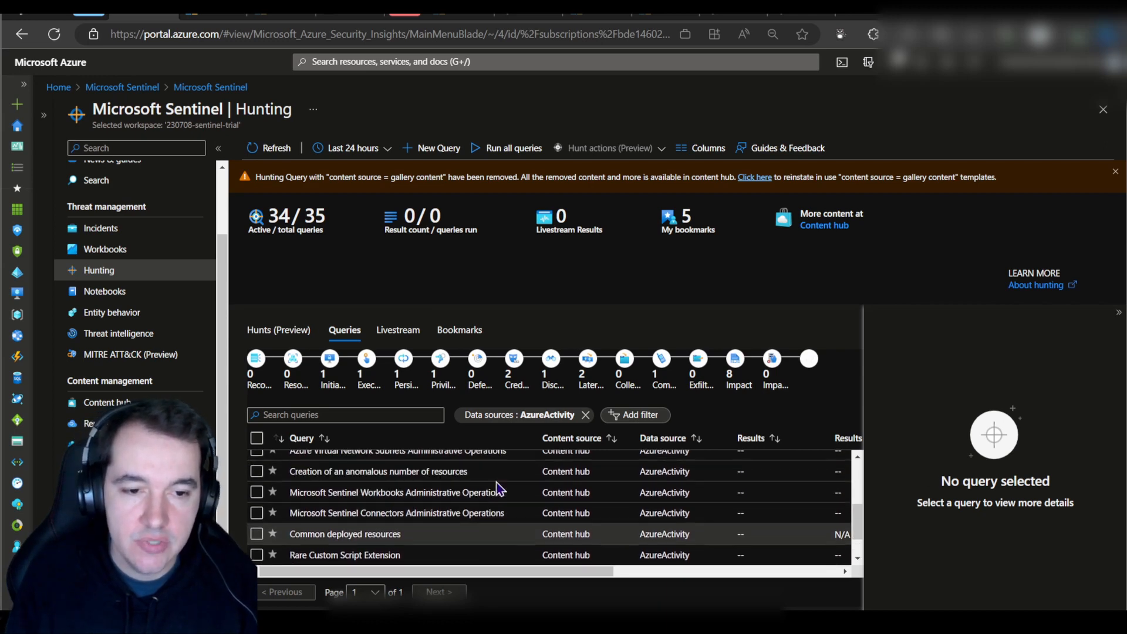
pyautogui.click(528, 415)
# Return to the Overview (Preview) page of the Sentinel workspace
pyautogui.click(147, 295)
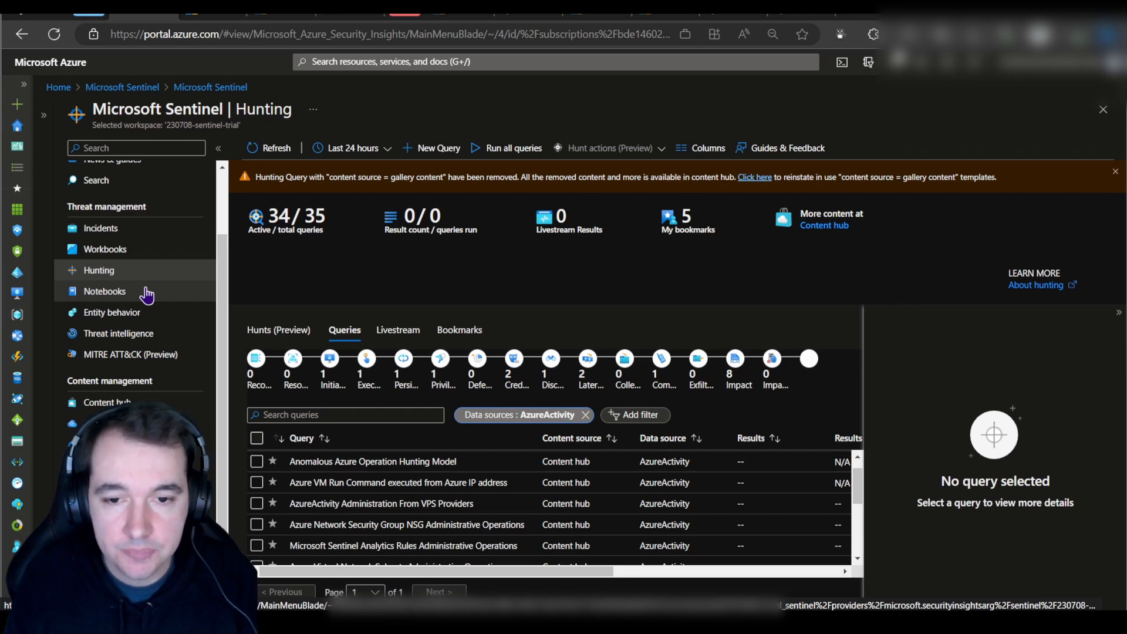
pyautogui.scroll(3, 149, 276)
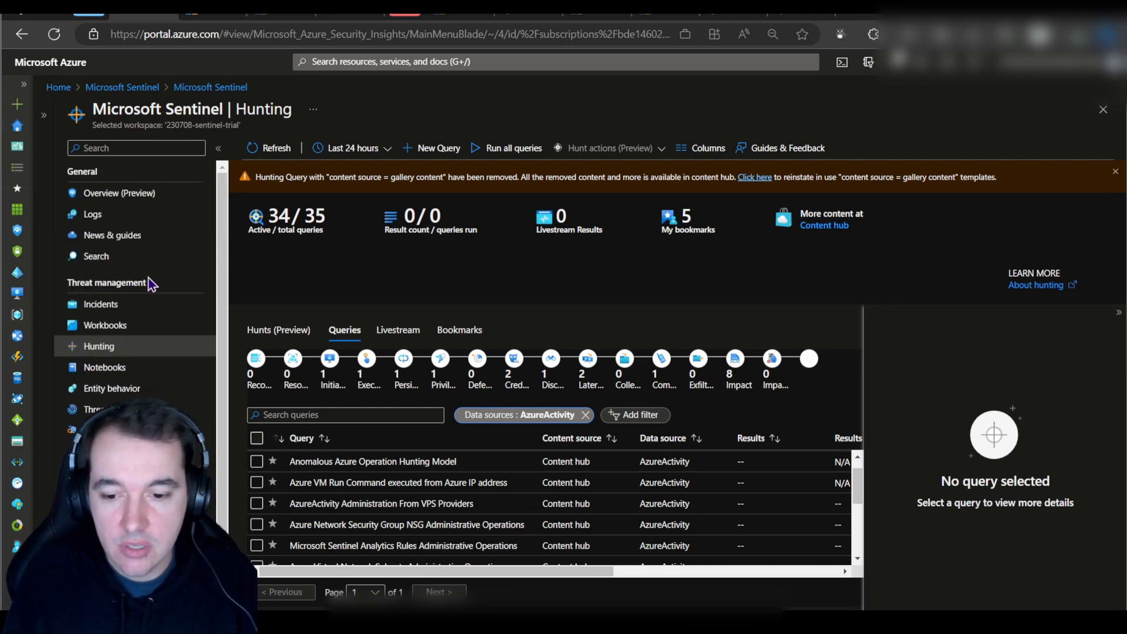
pyautogui.click(121, 199)
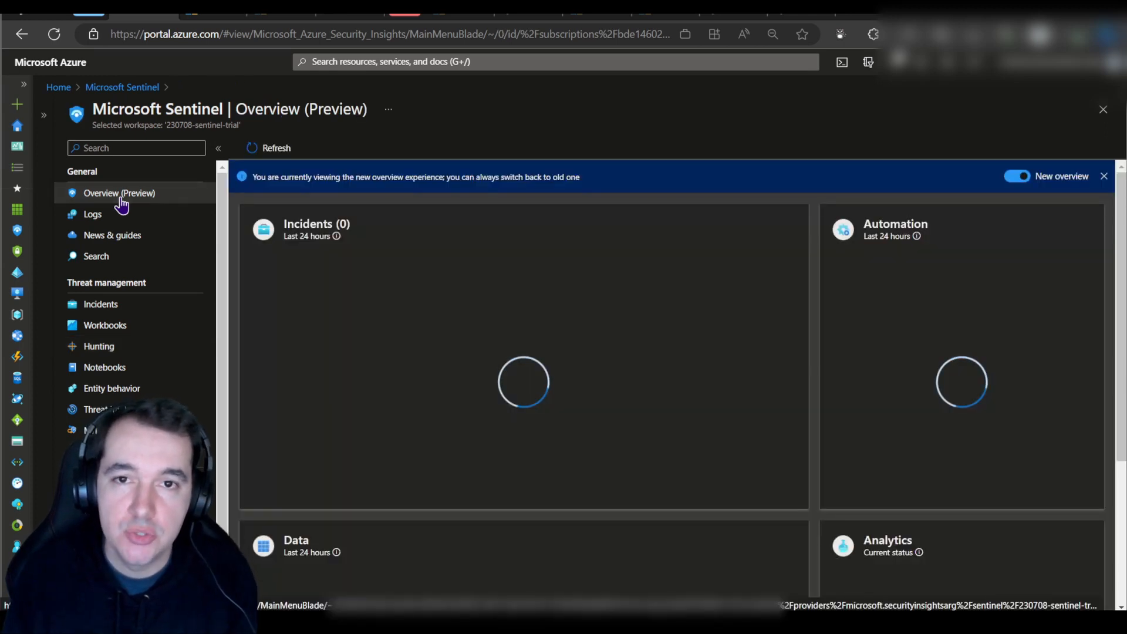